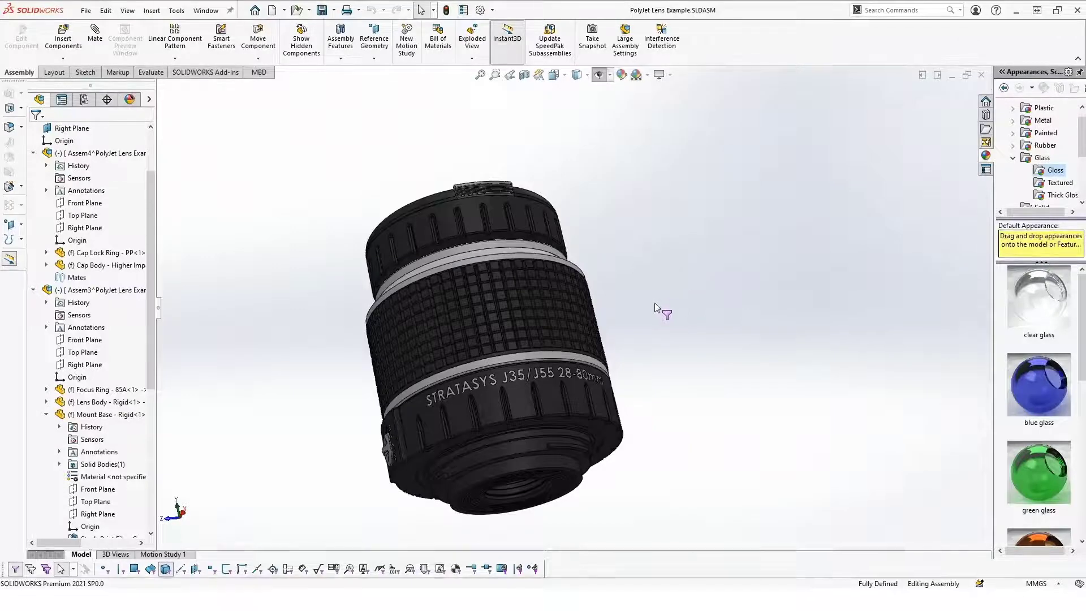
Orbit and zoom around the lens assembly to face the TRIMECH cap logo.
middle_click_drag(657, 315, 783, 464)
scroll(658, 305, "up", 2)
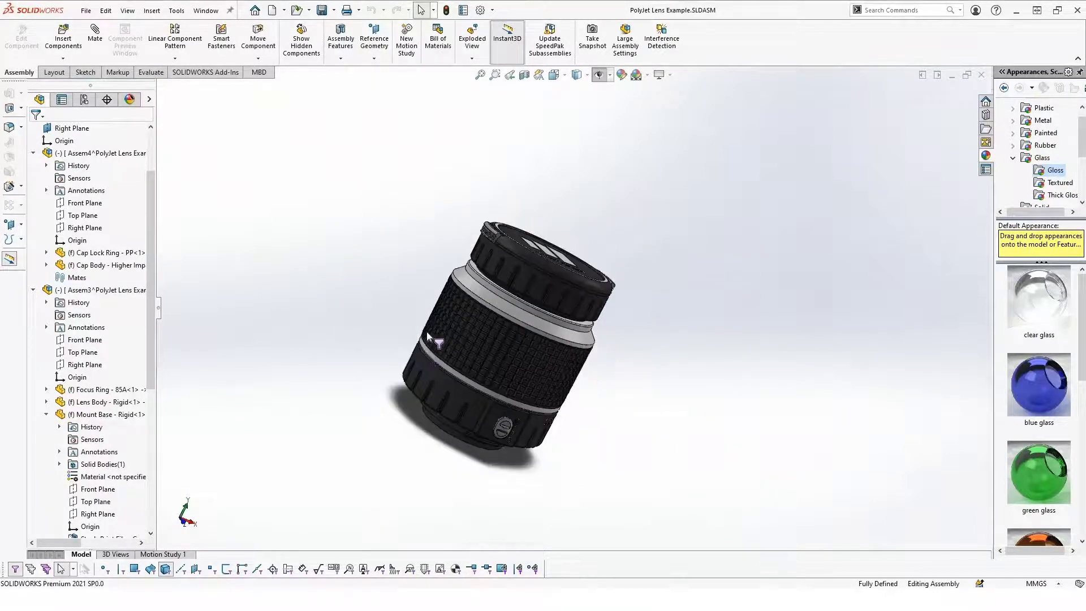
middle_click_drag(428, 336, 690, 257)
scroll(512, 331, "down", 3)
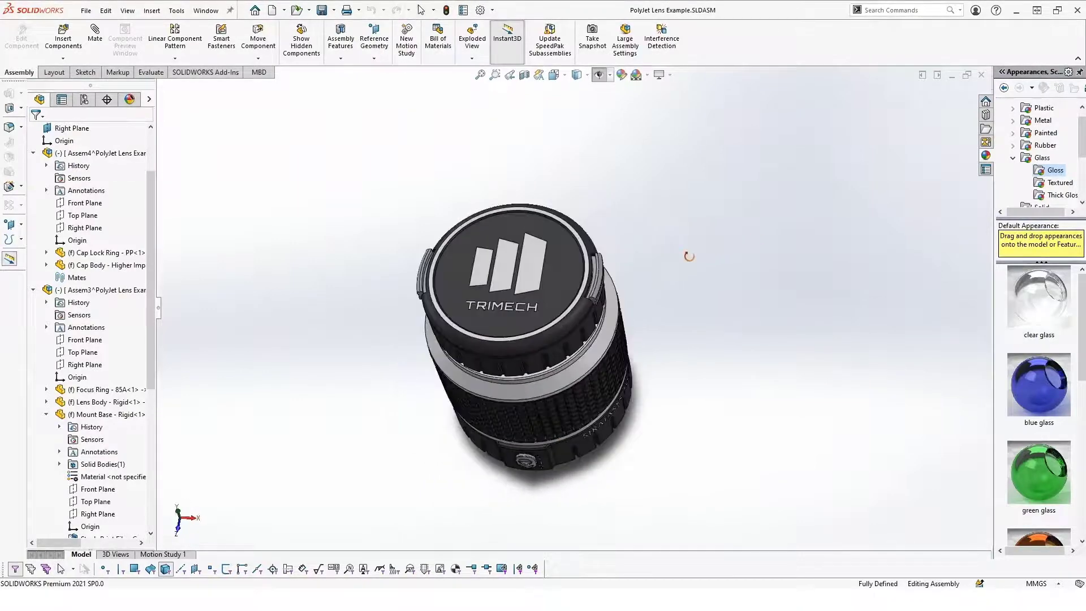
middle_click_drag(737, 342, 622, 304)
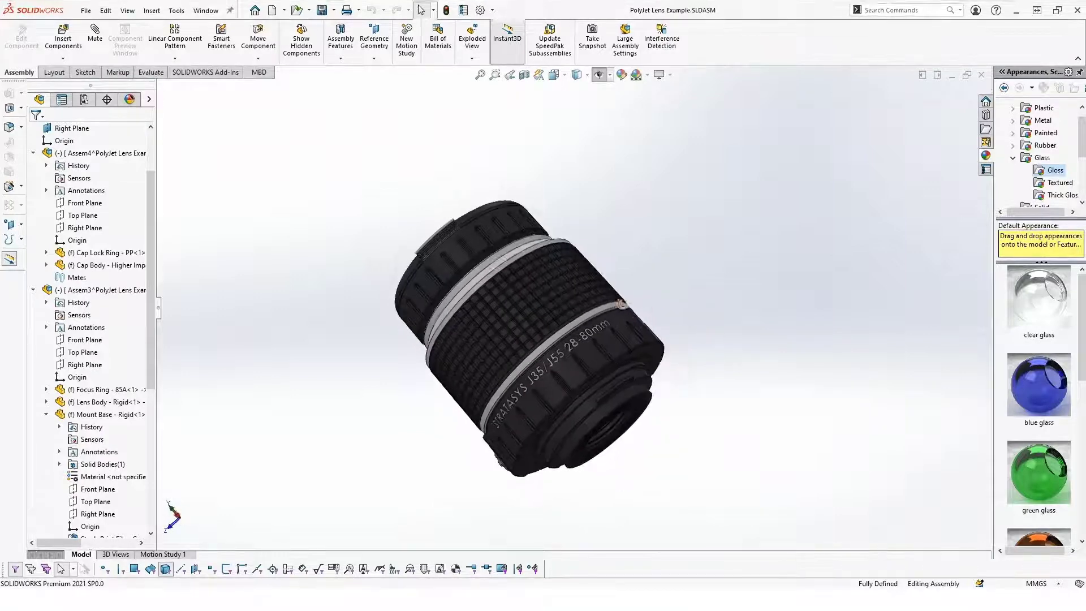
middle_click_drag(681, 257, 673, 400)
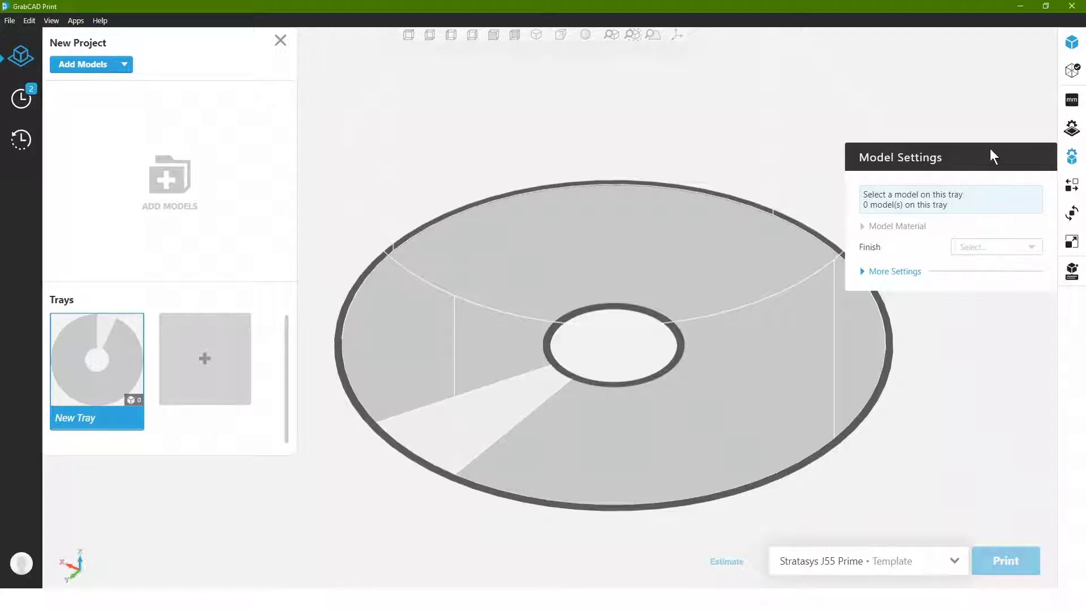
Replace VeroBlackPlus with UltraClearS in the tray materials and save.
left_click(1072, 127)
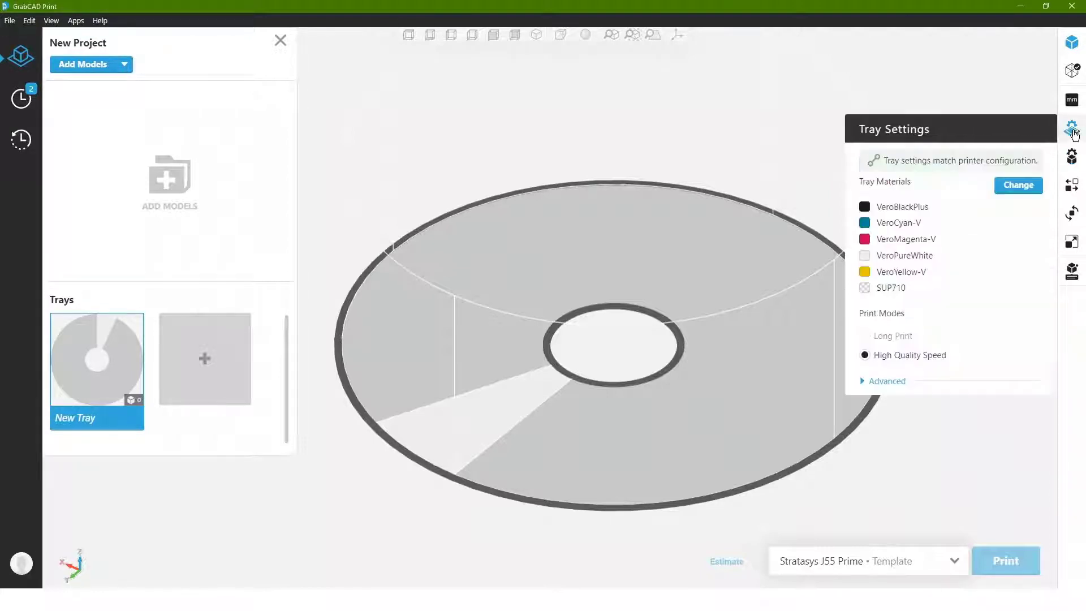
left_click(1020, 186)
left_click(678, 184)
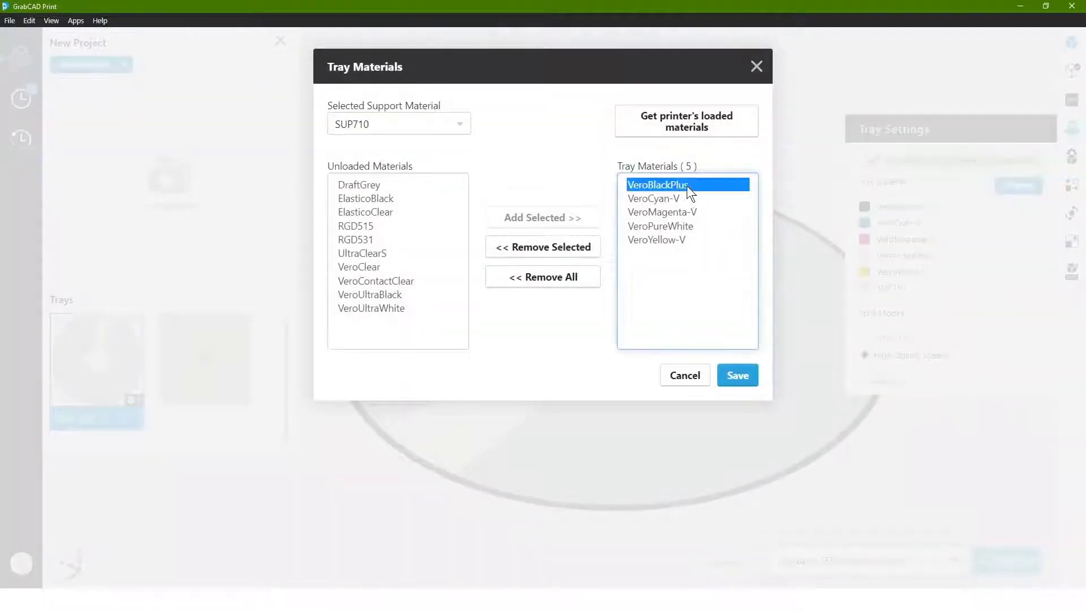
left_click(541, 247)
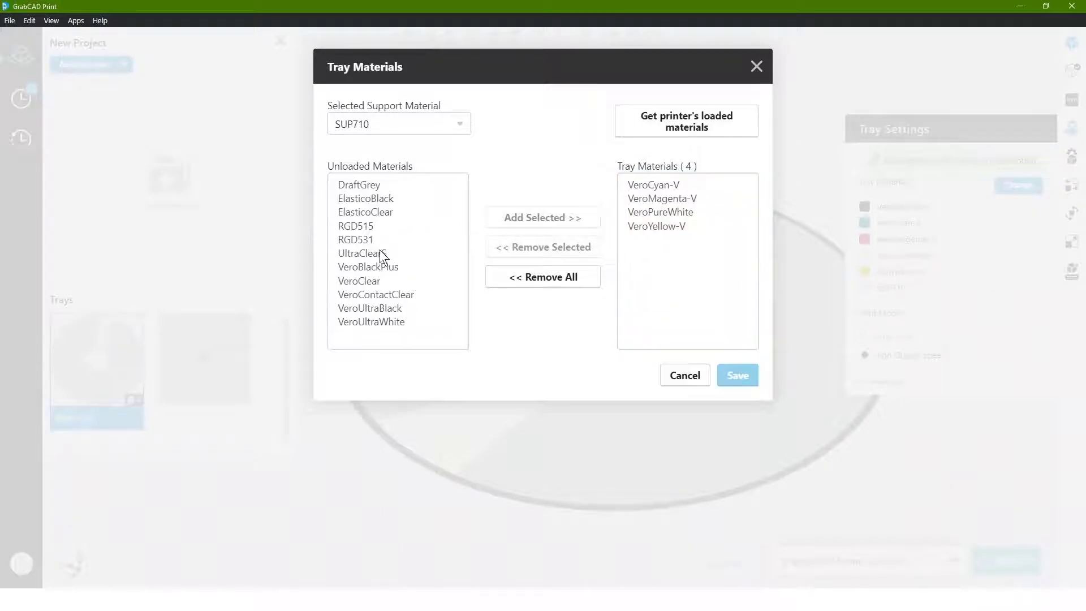
left_click(379, 254)
left_click(532, 218)
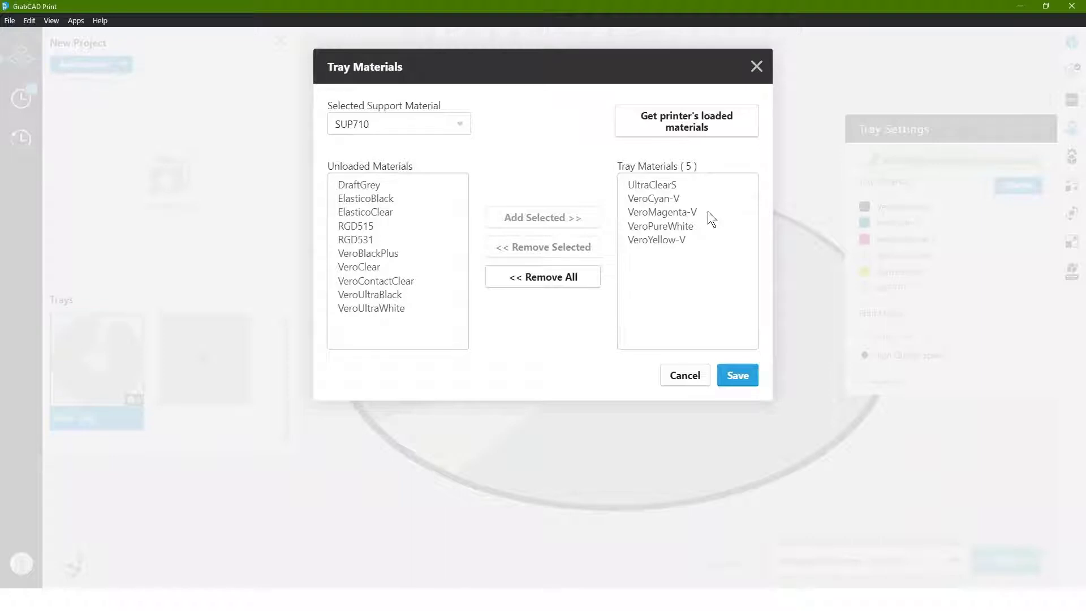
left_click(736, 375)
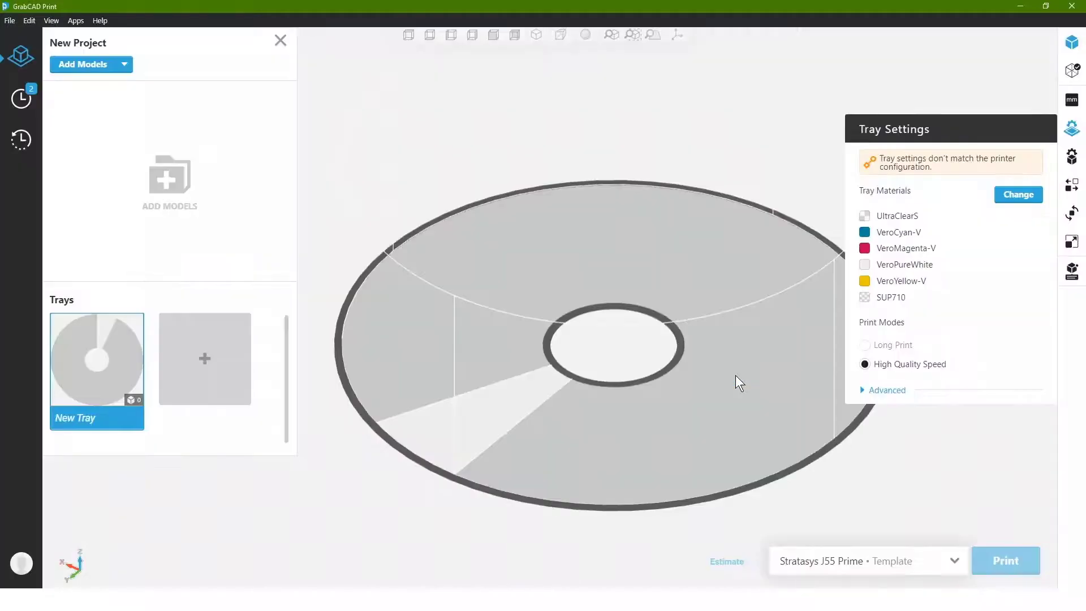
Load PolyJet Lens Example.SLDASM onto the J55 tray and close tray settings.
left_click(180, 177)
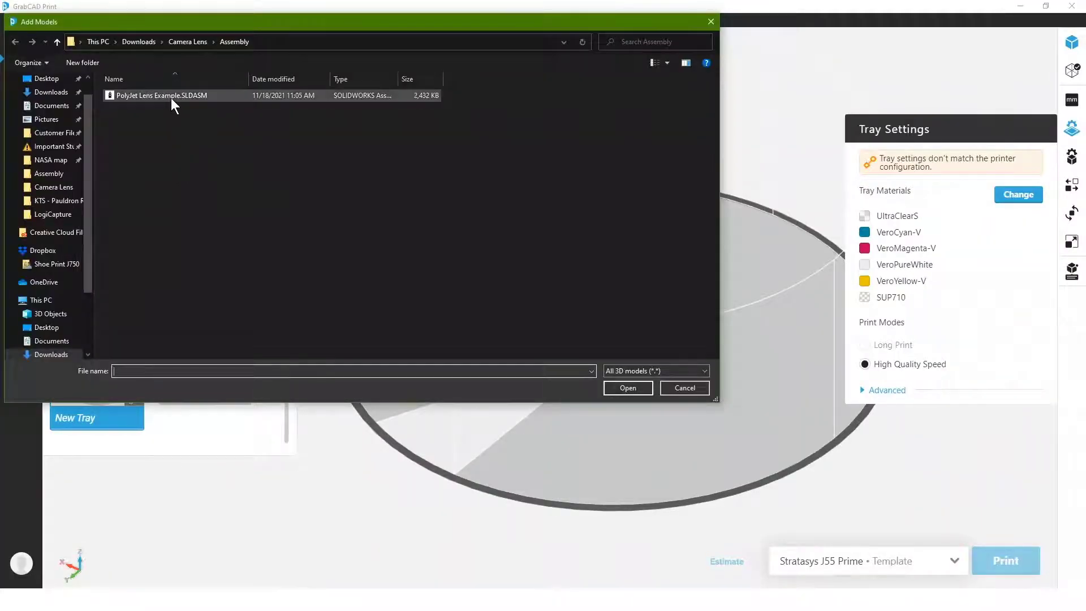
left_click(171, 96)
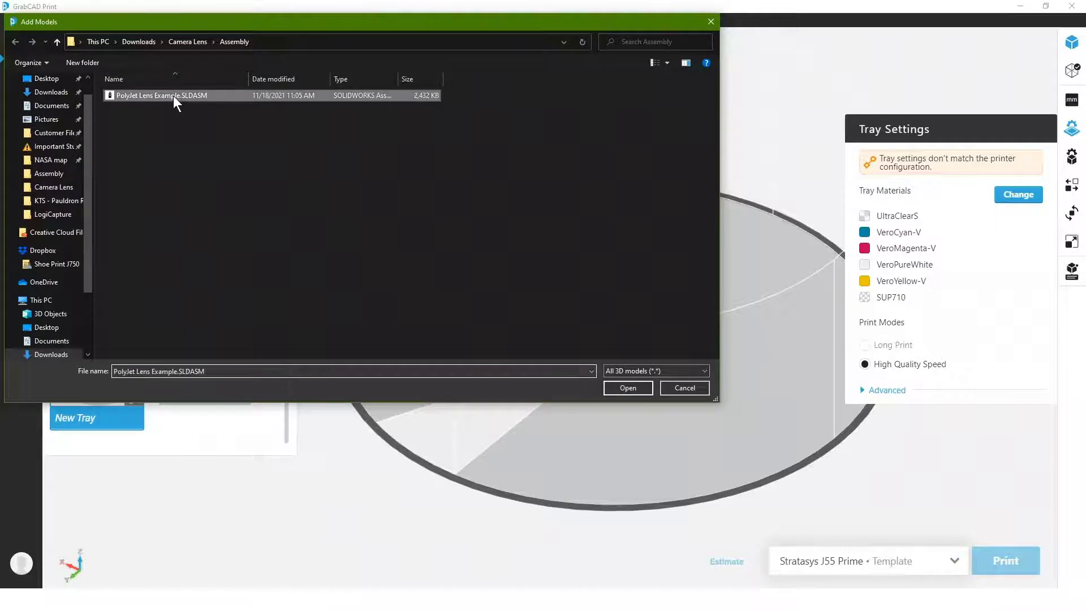
left_click(628, 388)
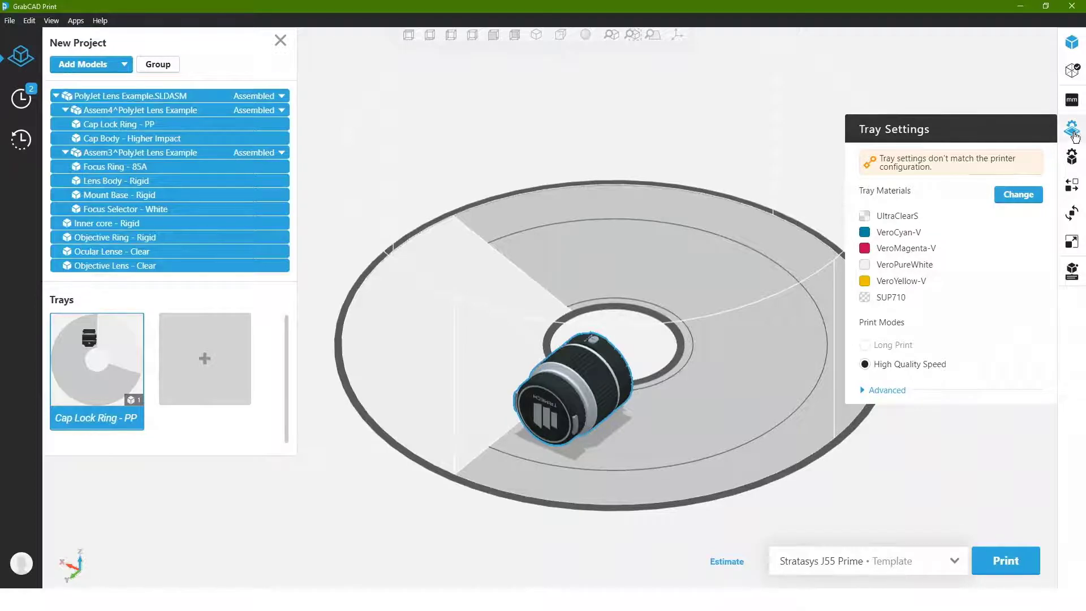
left_click(1072, 128)
Orbit and zoom around the lens on the tray, then select the Ocular Lense part.
scroll(543, 437, "up", 5)
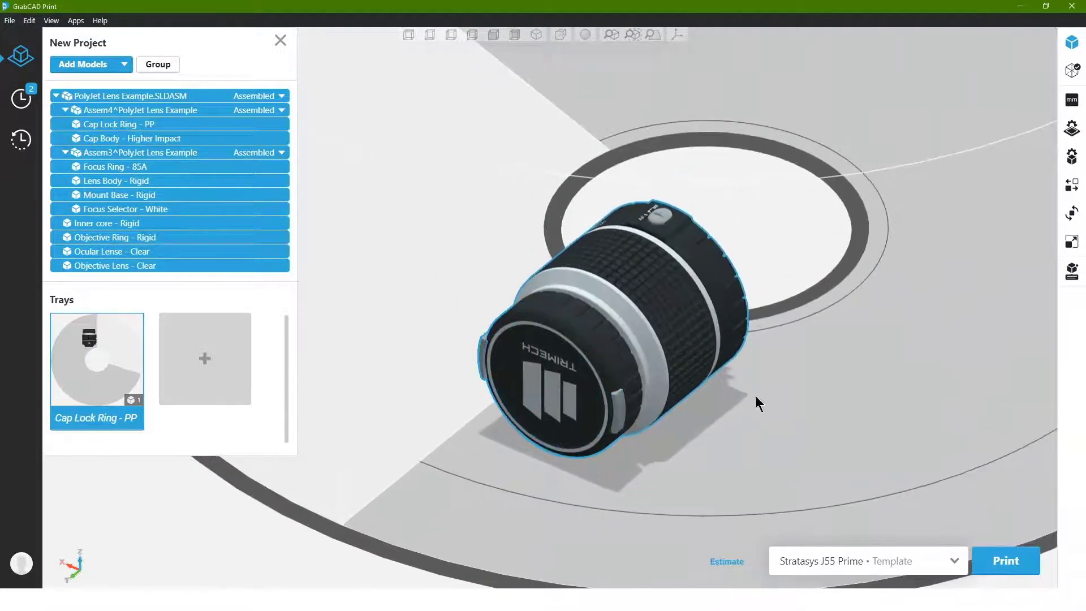
right_click_drag(755, 396, 820, 427)
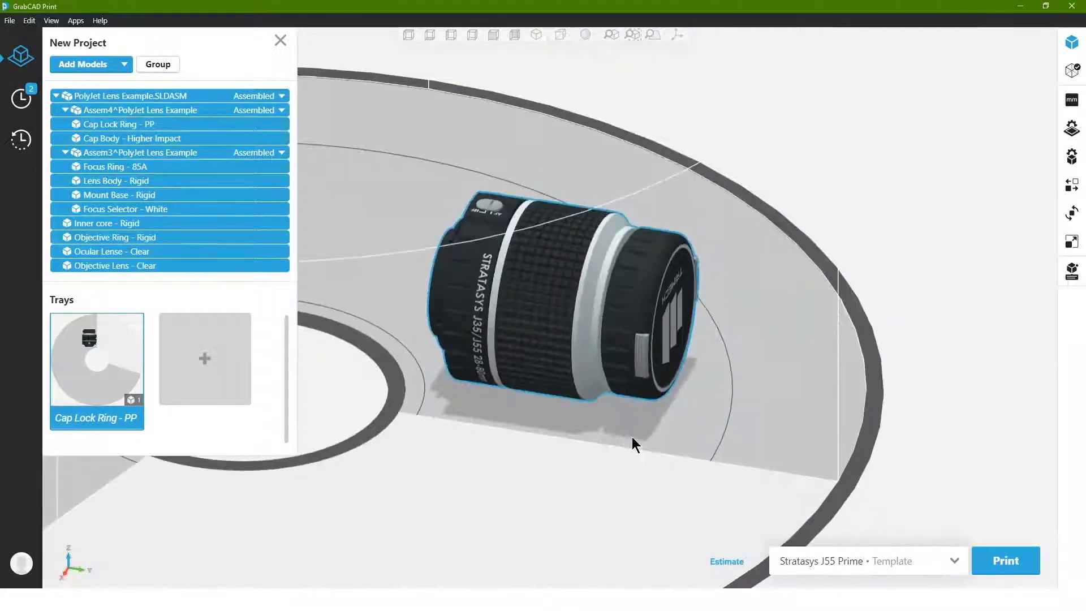
right_click_drag(635, 441, 728, 460)
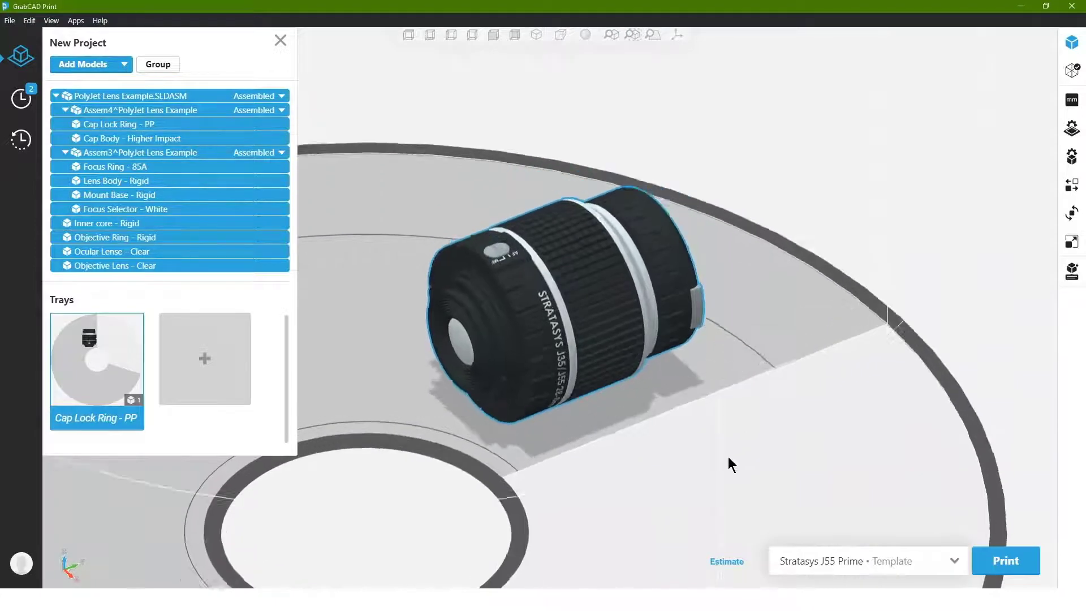
scroll(525, 313, "up", 5)
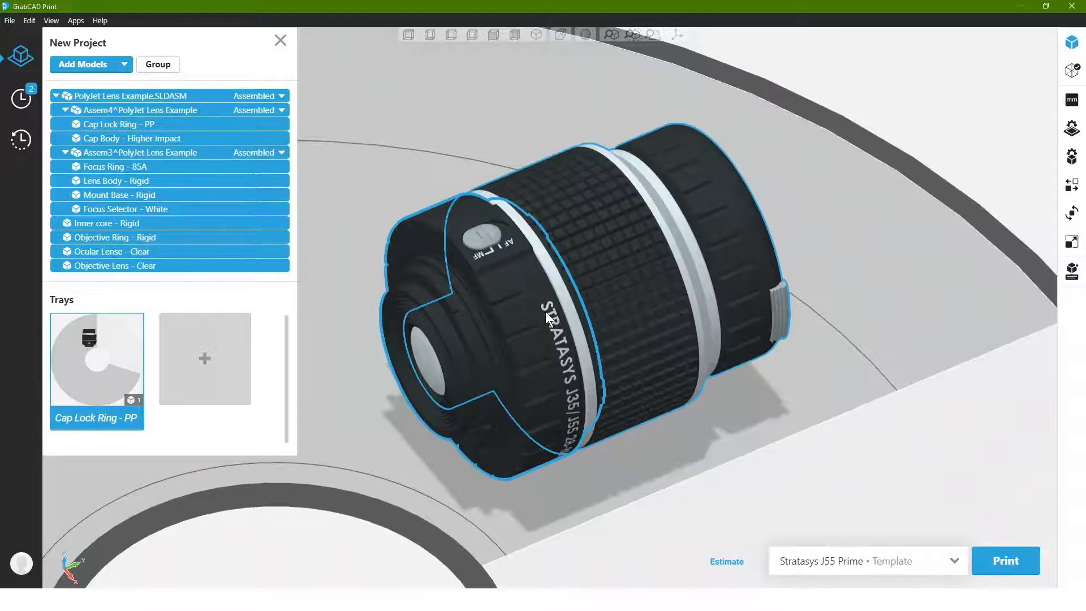
right_click_drag(545, 311, 705, 361)
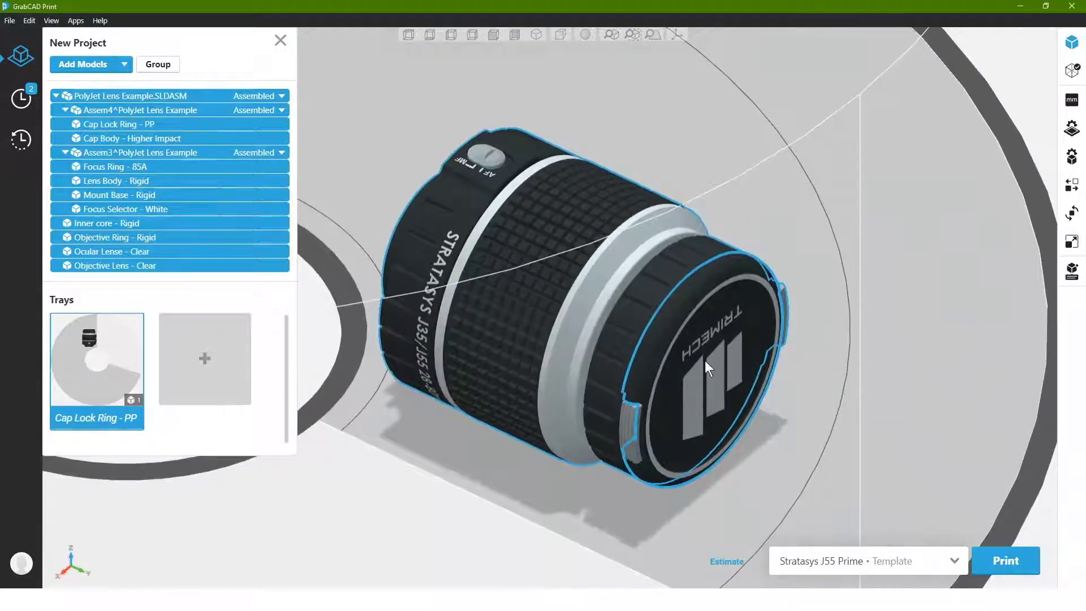
right_click_drag(420, 426, 722, 440)
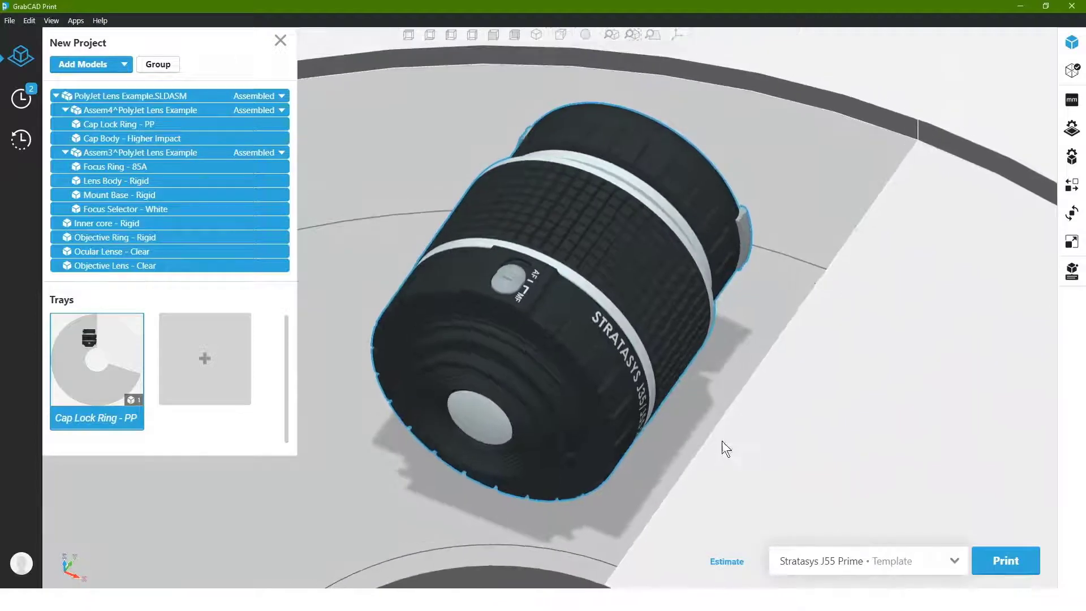
left_click(487, 415)
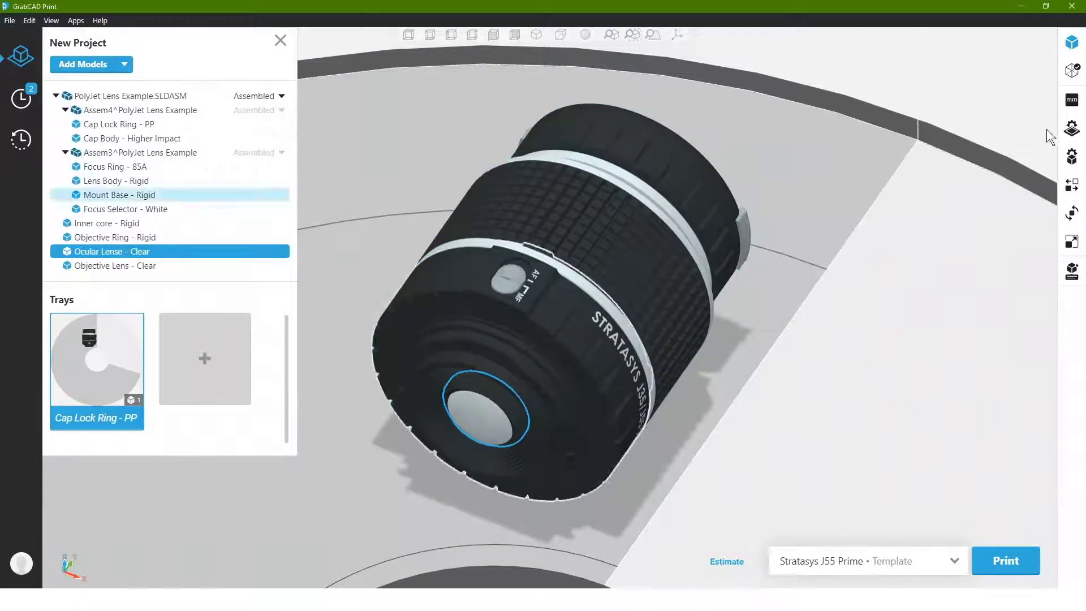
Make the Ocular Lense fully transparent in Model Settings.
left_click(1073, 159)
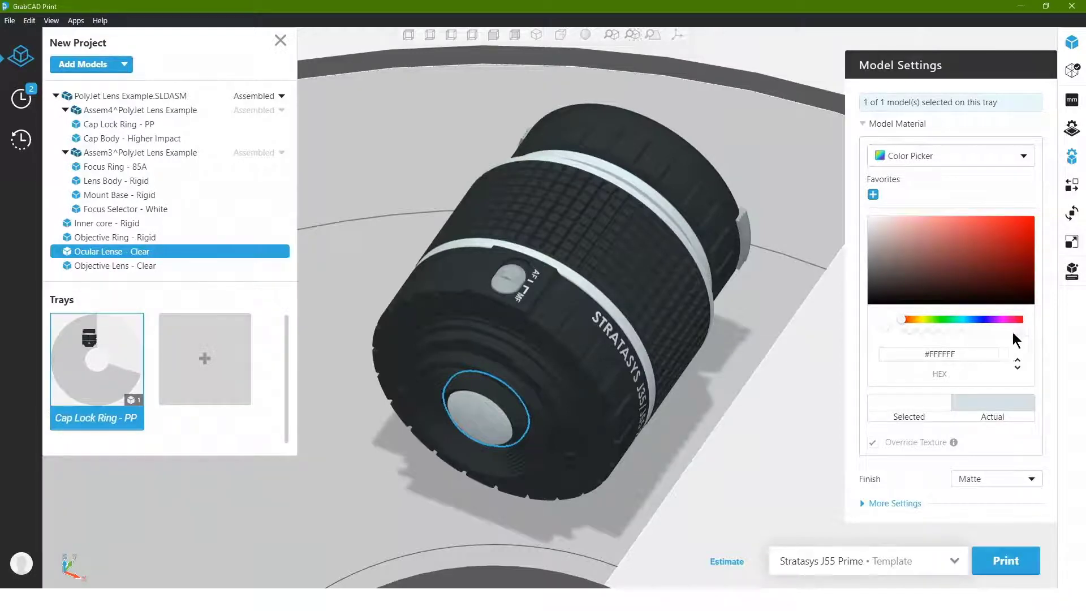
left_click_drag(963, 331, 939, 331)
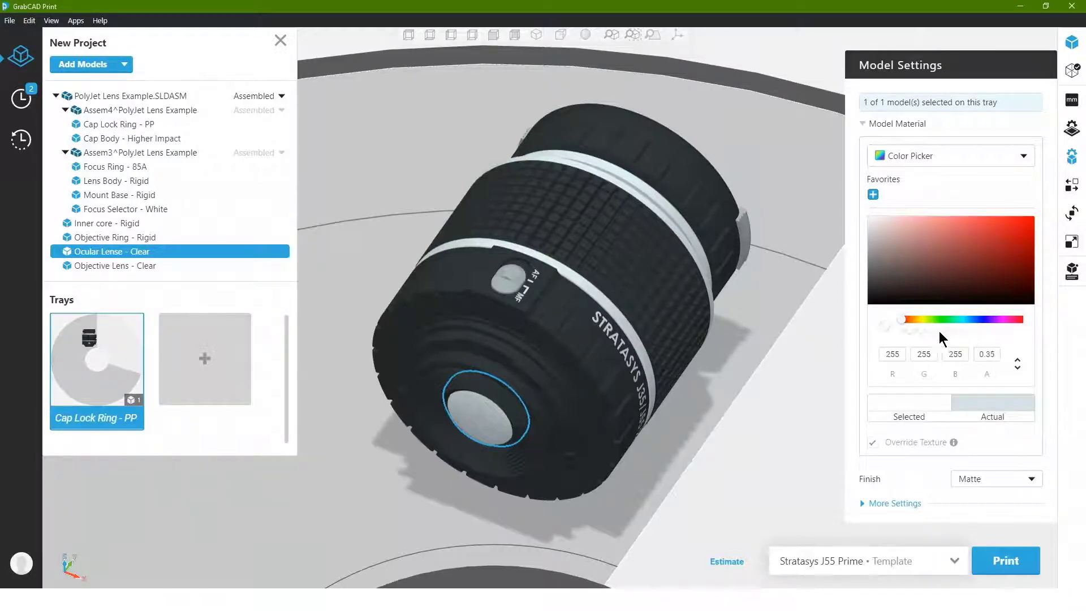
left_click(896, 332)
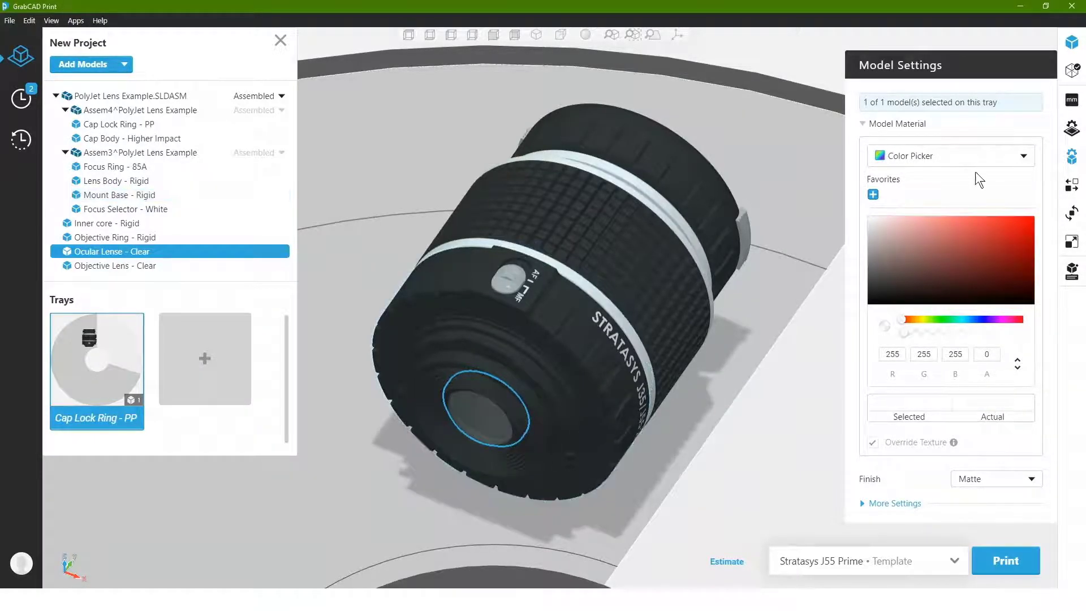
Assign the Ocular Lense the UltraClearS swatch from Tray Materials.
left_click(976, 157)
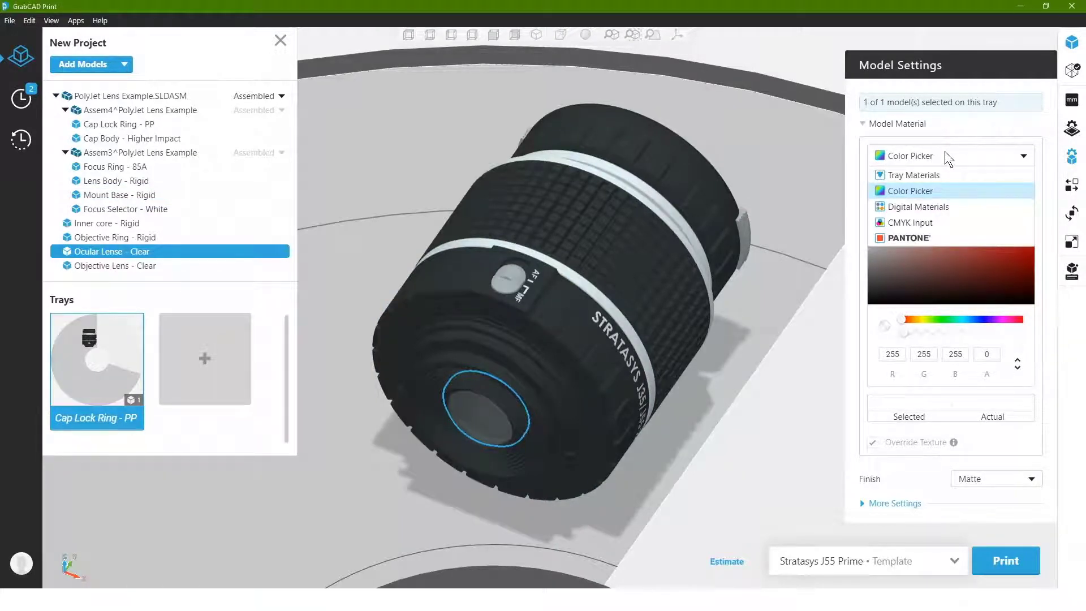
left_click(926, 175)
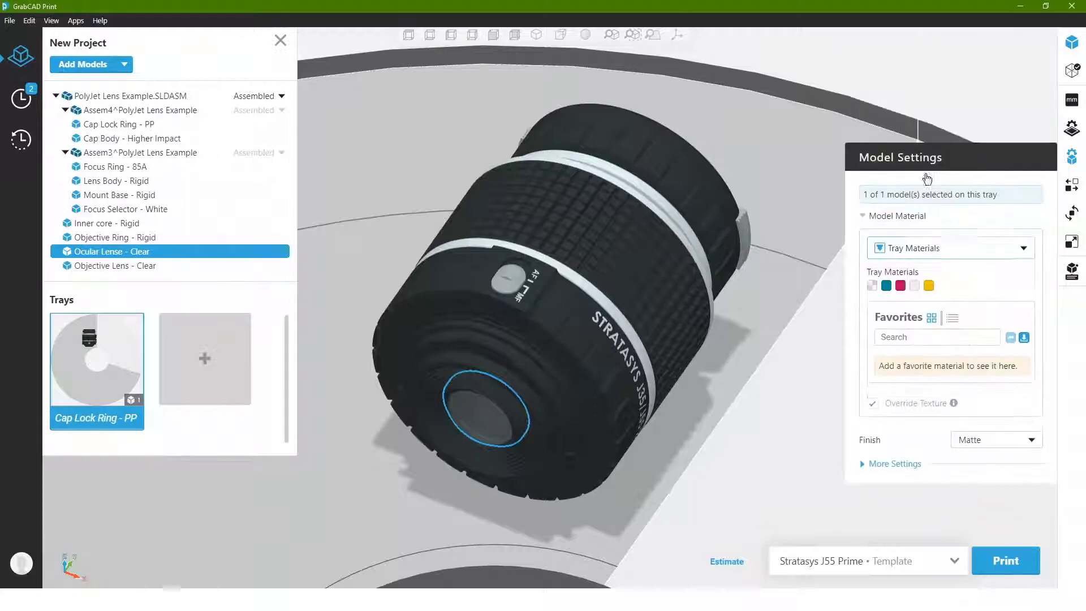
left_click(872, 285)
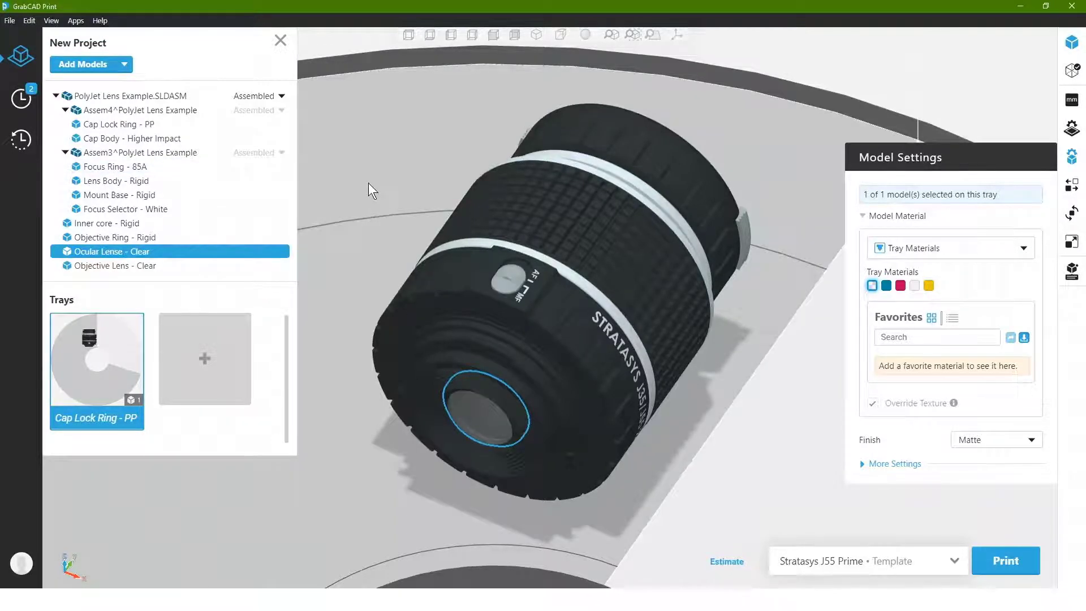
left_click(281, 97)
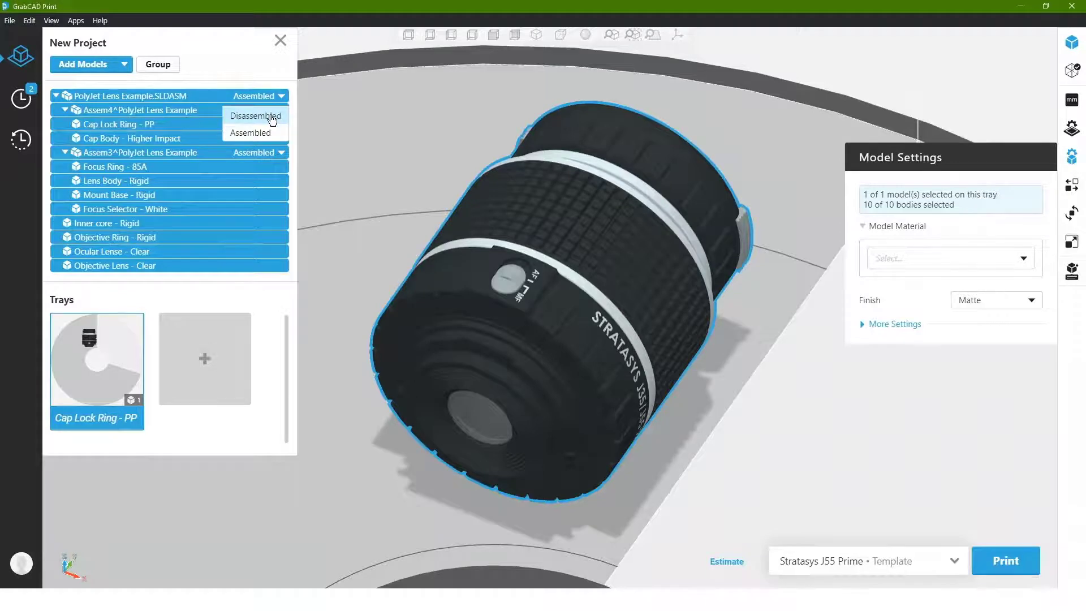
Disassemble the lens assembly and give the Objective Lens UltraClearS from Tray Materials.
left_click(271, 117)
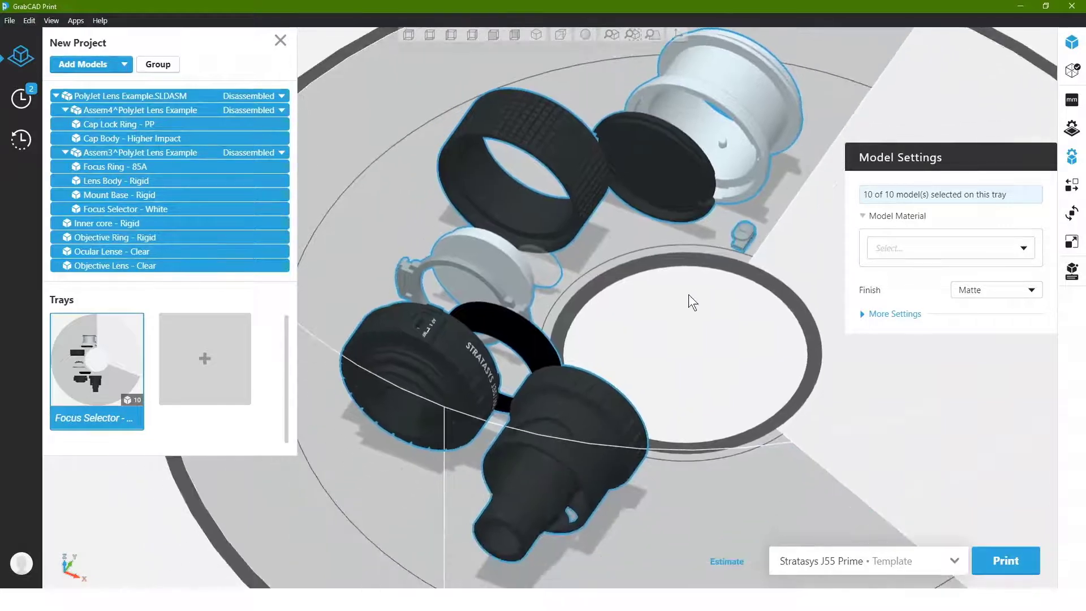
left_click(506, 267)
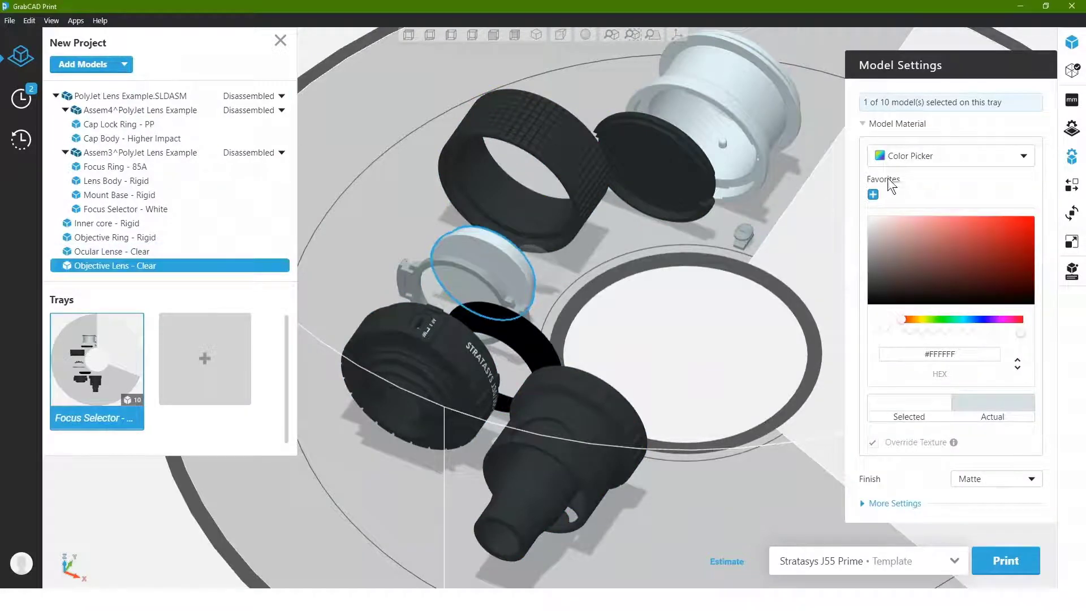
left_click(907, 157)
left_click(903, 173)
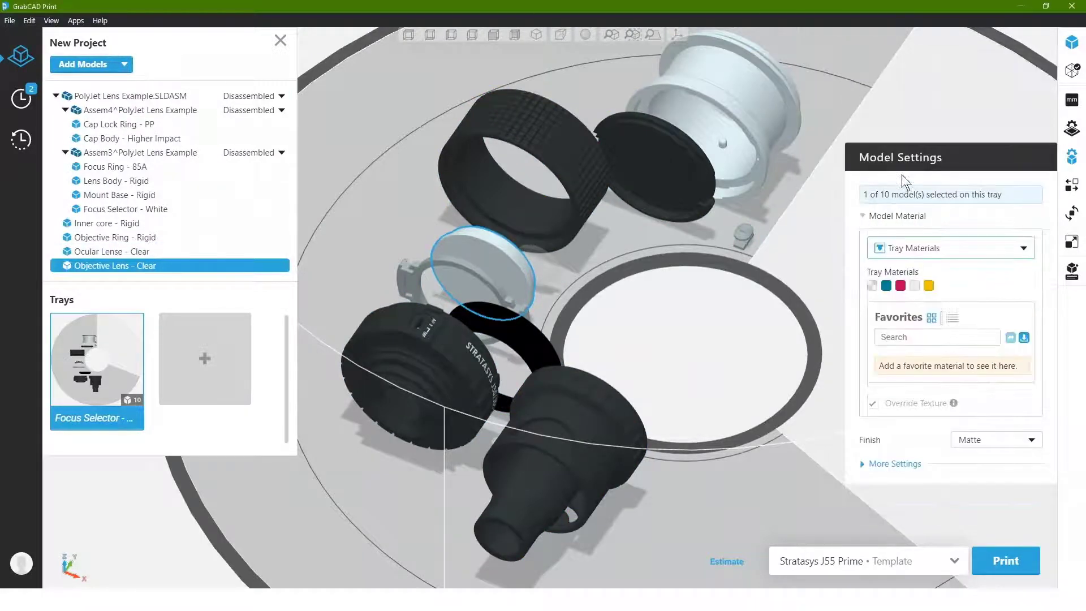
left_click(873, 286)
right_click_drag(738, 334, 701, 337)
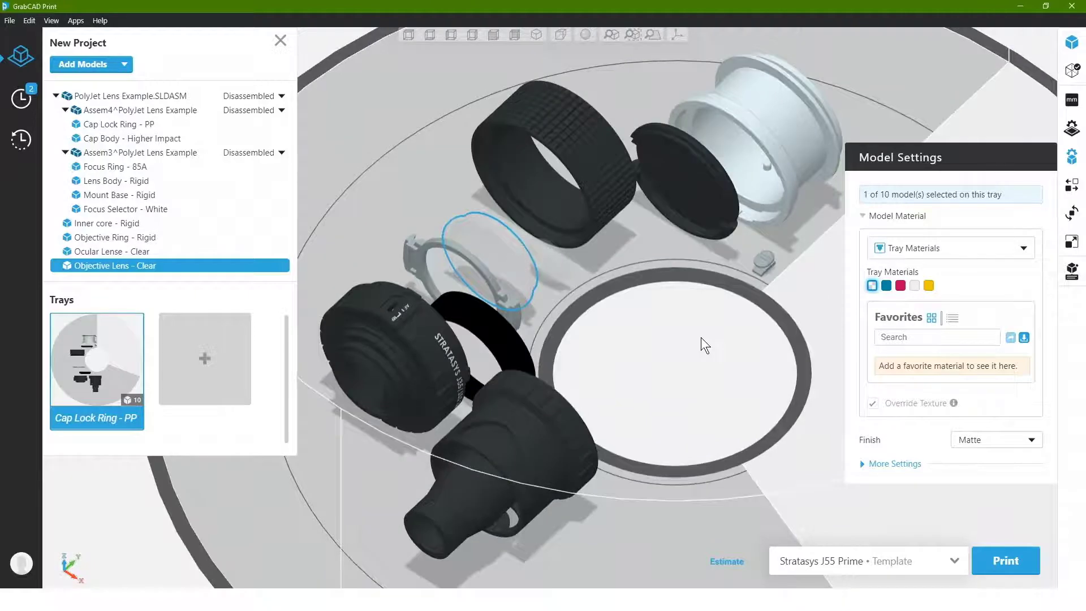
Make the Focus Ring translucent by lowering its alpha to 0.49.
left_click(601, 171)
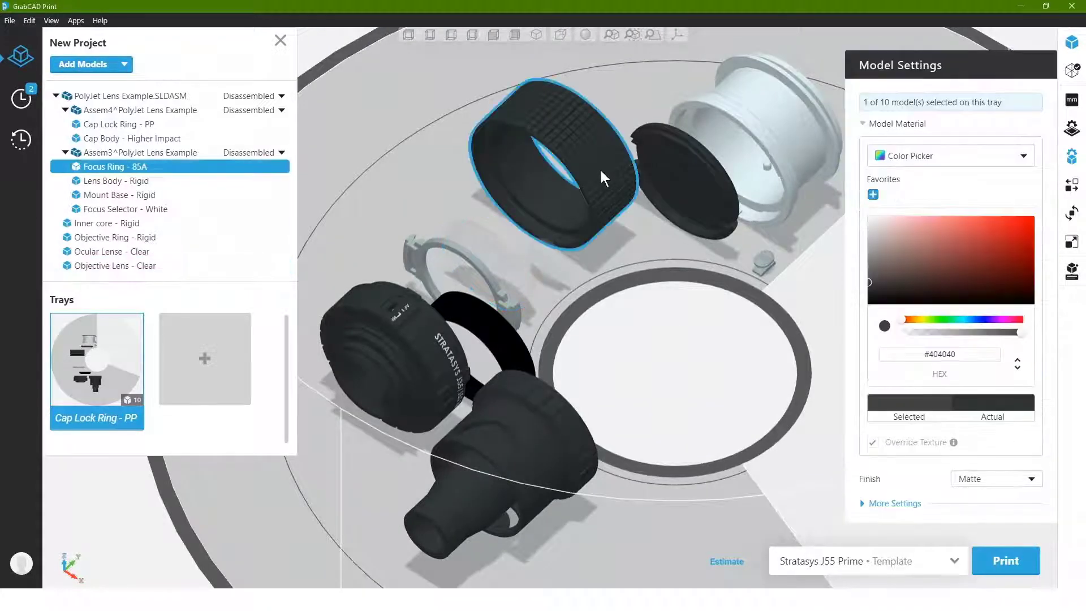
left_click(981, 333)
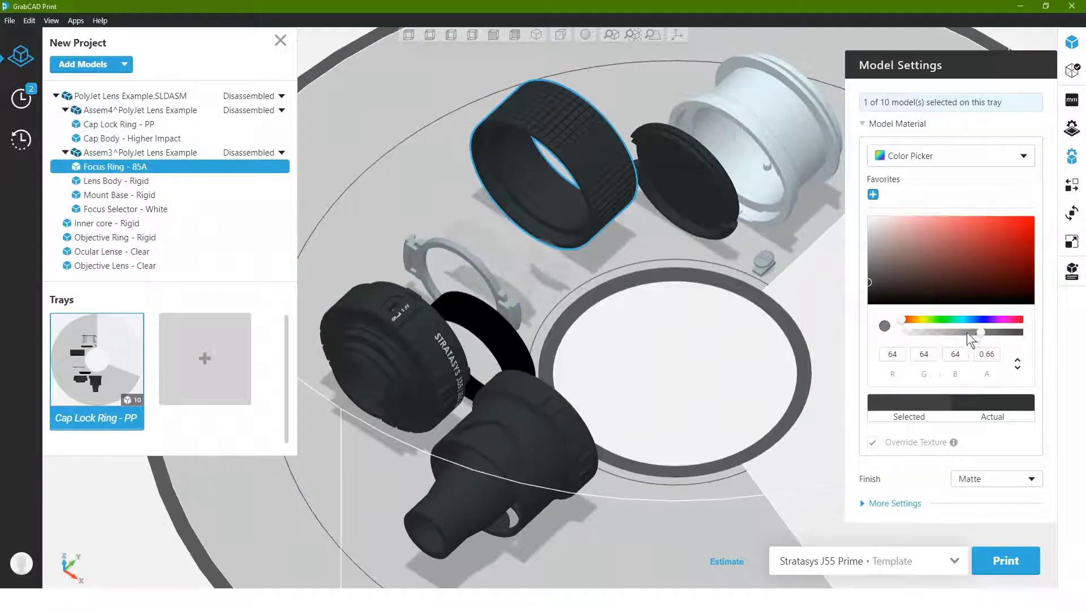
left_click(966, 332)
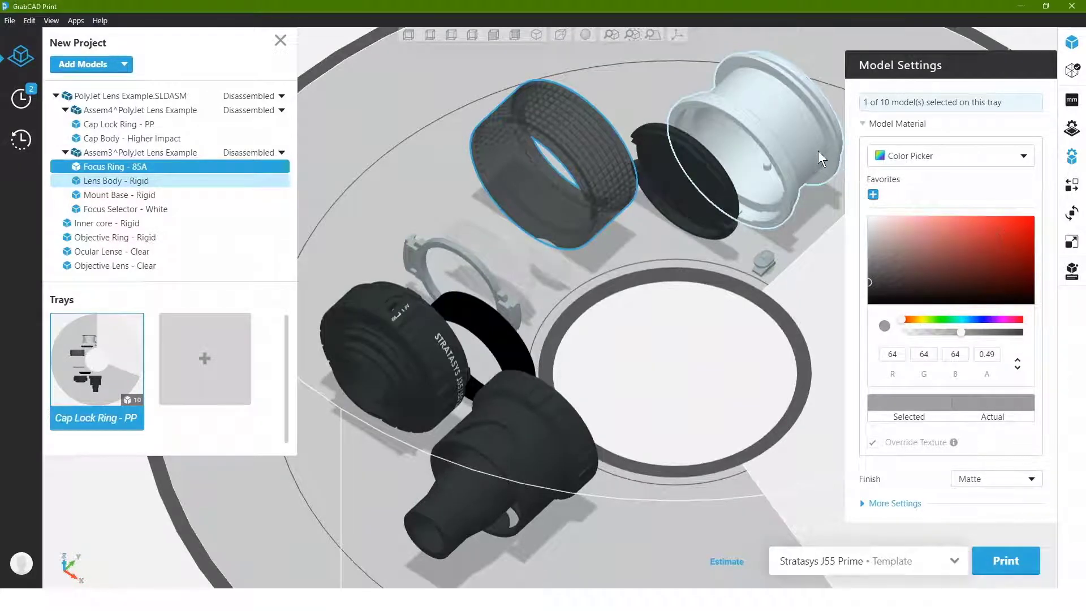
Colour the Lens Body red (241, 22, 22) at 0.99 alpha.
left_click(806, 139)
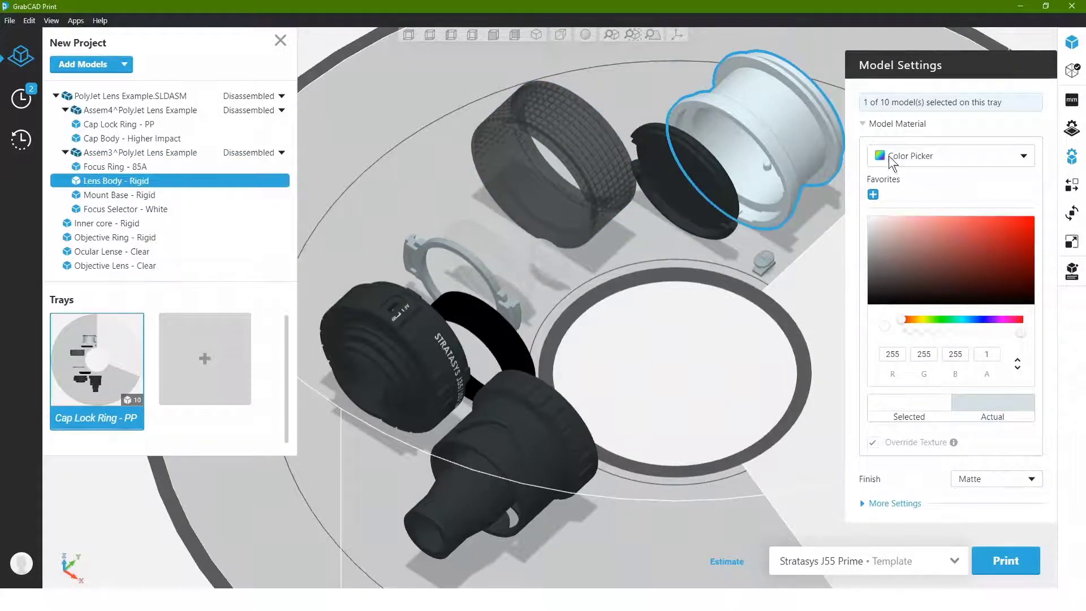
left_click(1020, 221)
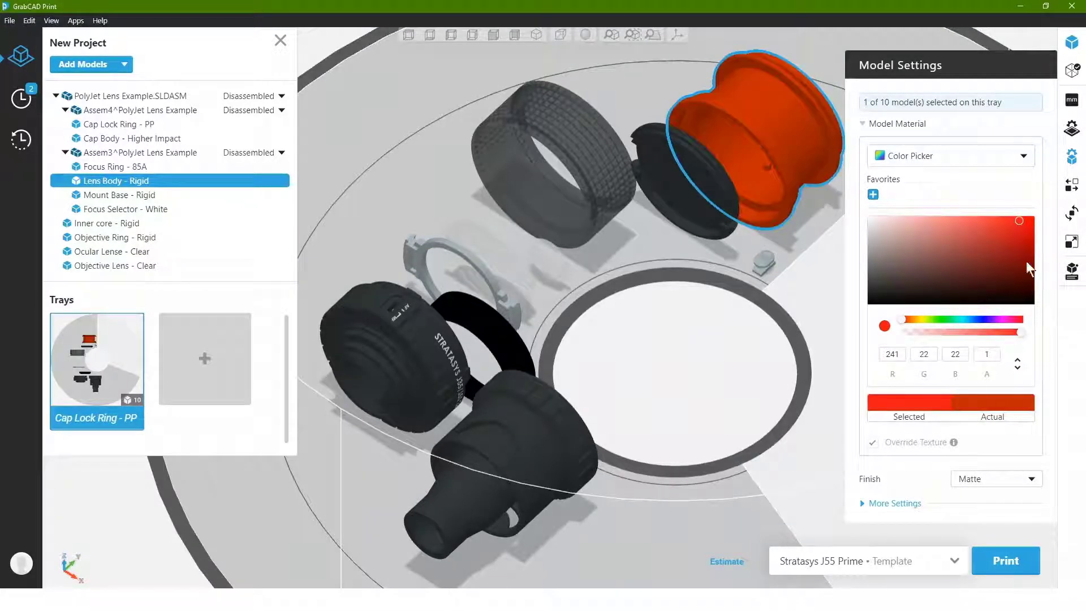
left_click(950, 331)
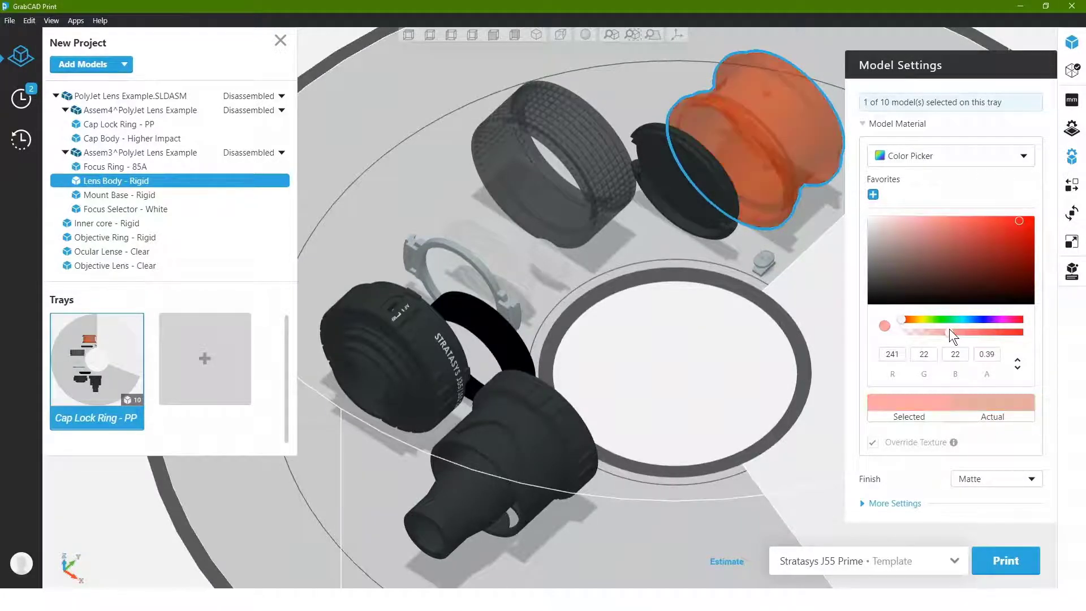
left_click(1020, 332)
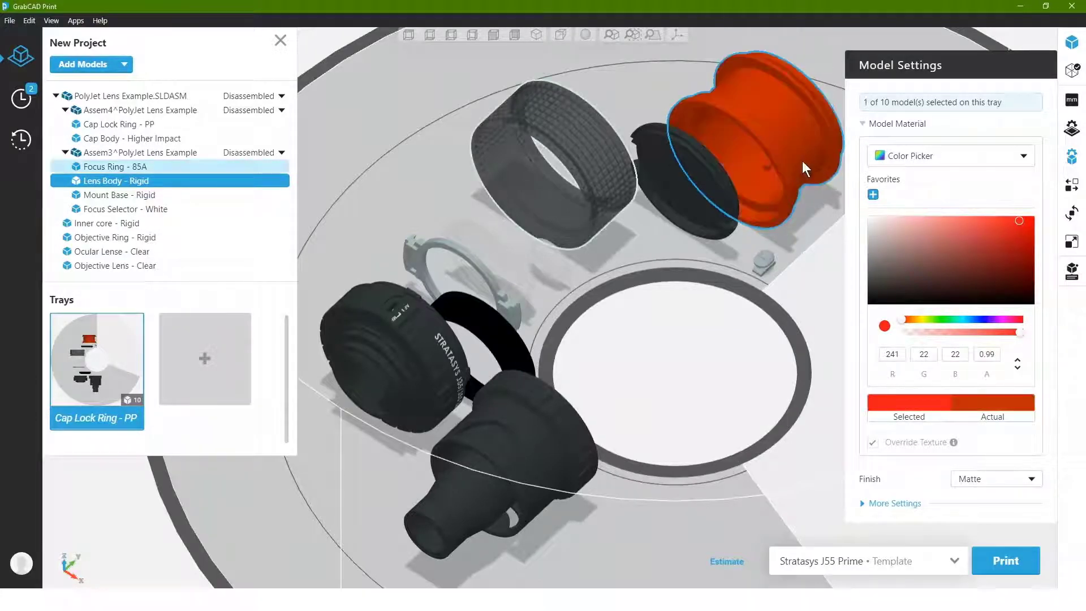
Auto-arrange the ten lens parts across the tray with Arrange this Tray.
left_click(1074, 191)
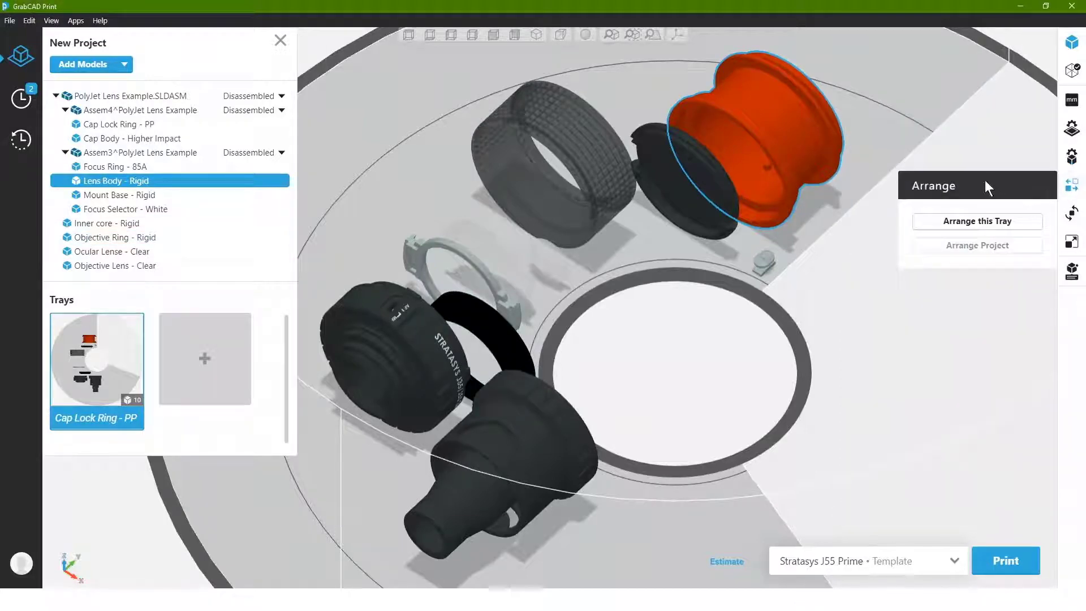
left_click(994, 222)
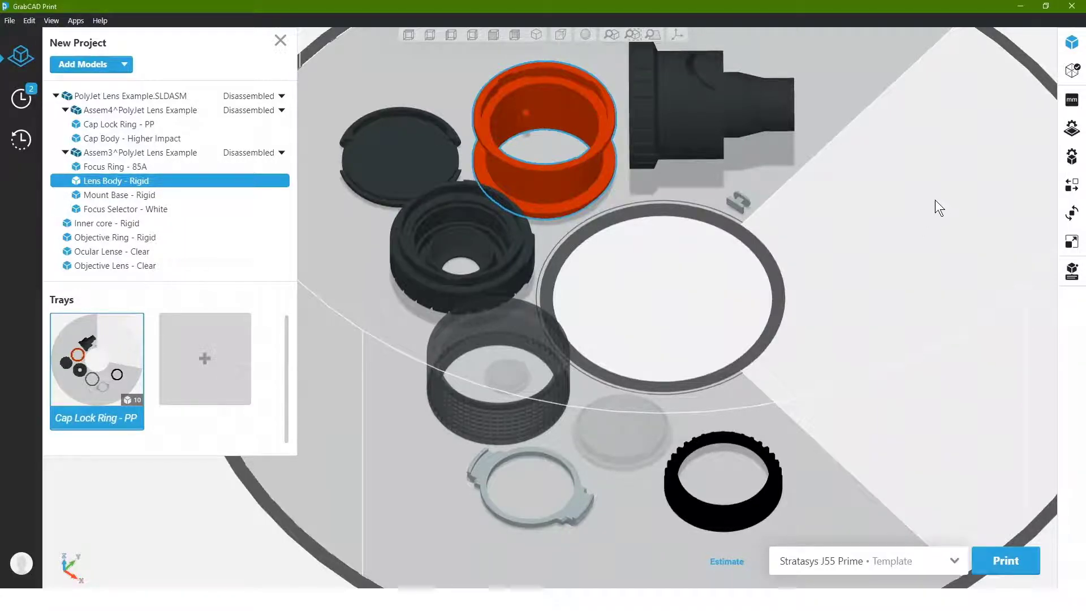
Start a new empty project and clear all materials from its tray settings.
left_click(17, 22)
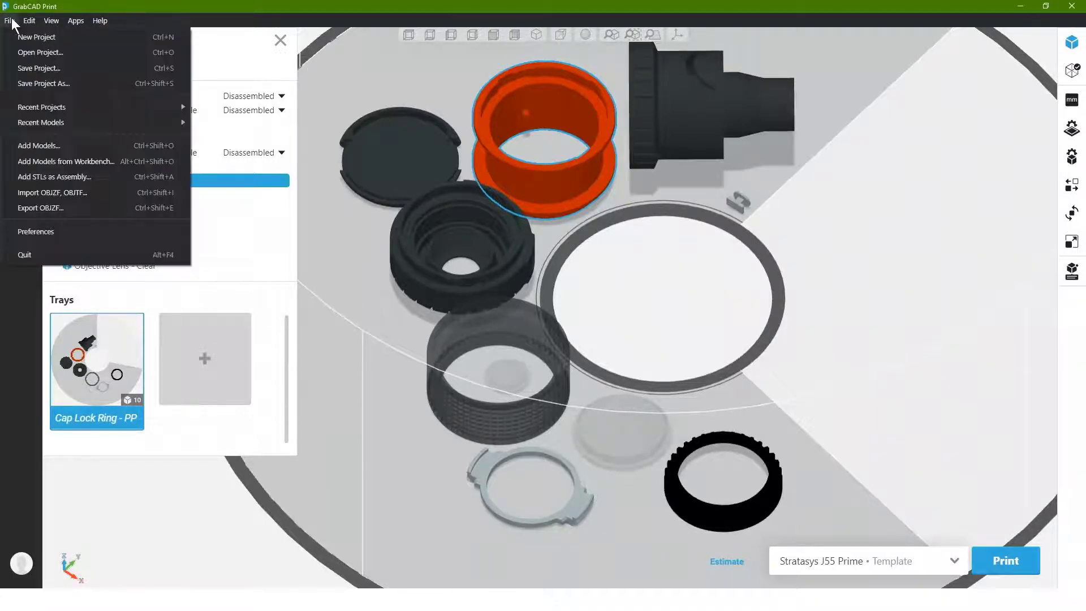
left_click(29, 34)
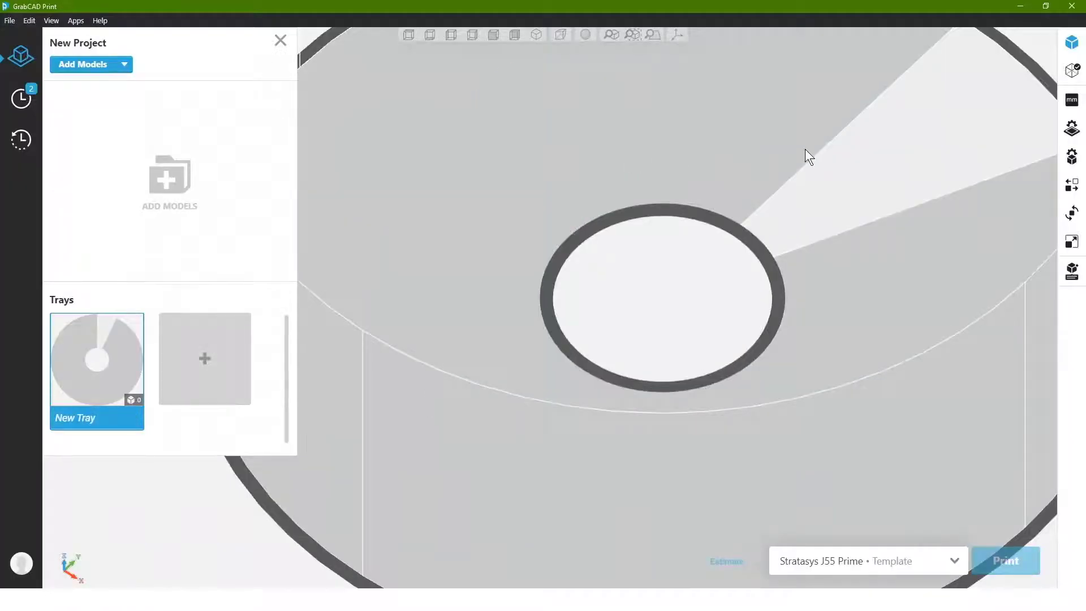
left_click(1073, 131)
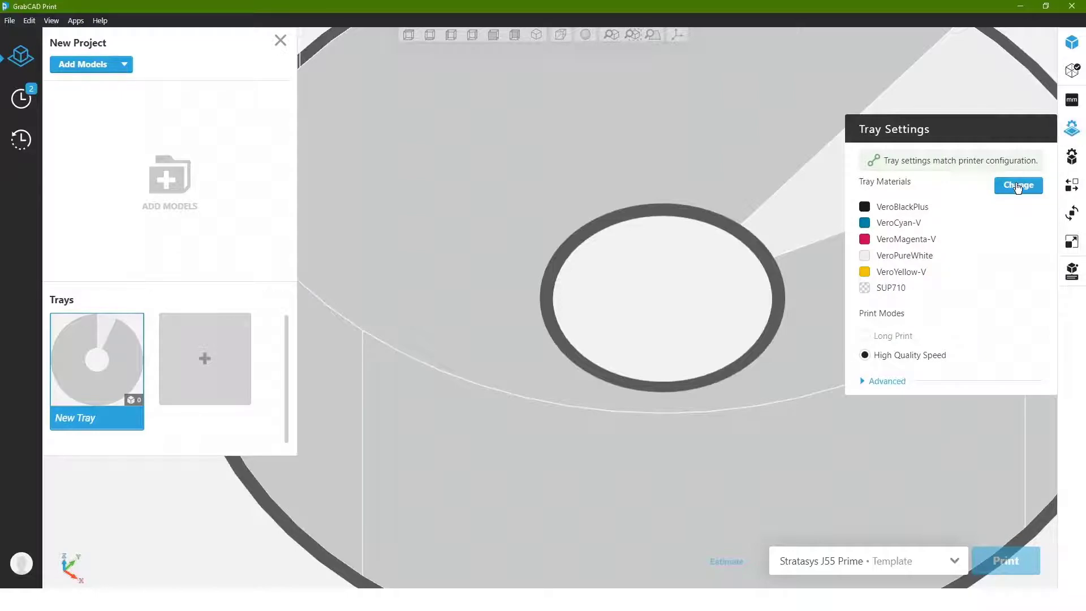
left_click(1017, 187)
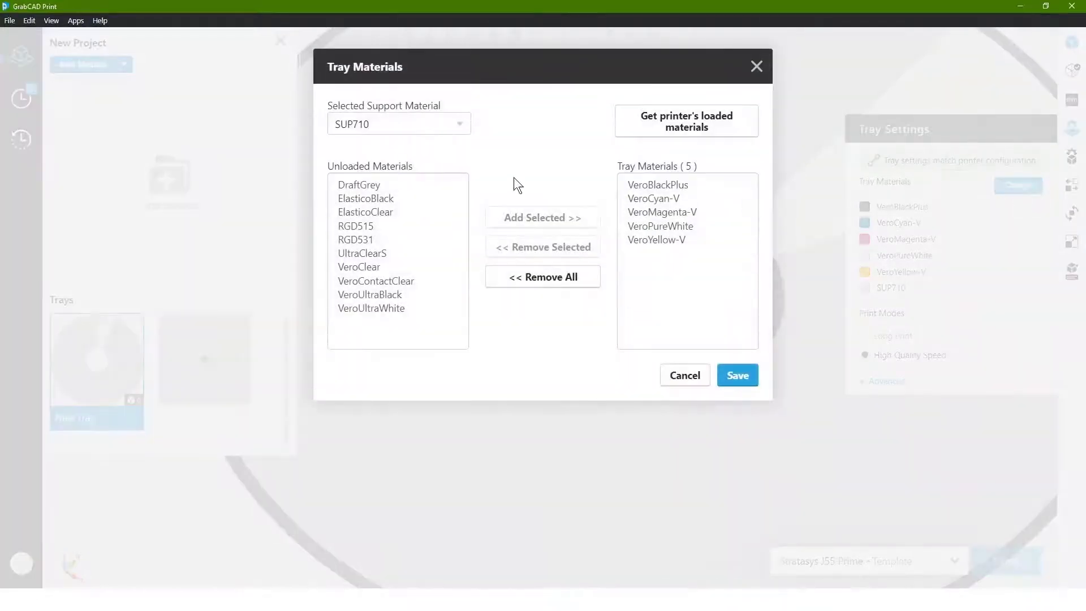
left_click(585, 277)
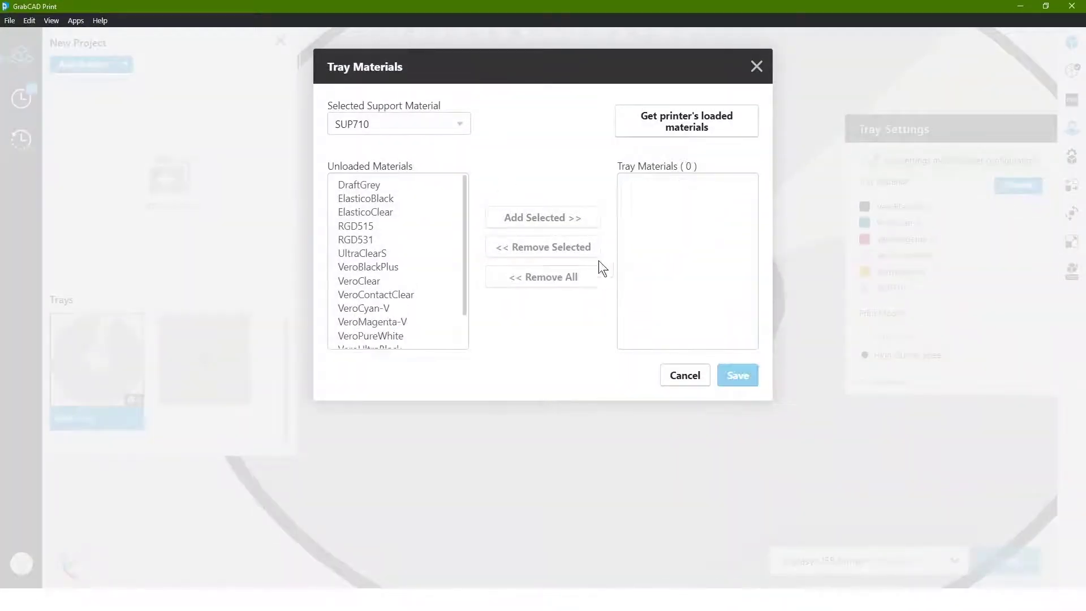
Add ElasticoBlack, ElasticoClear, UltraClearS, VeroUltraBlack and VeroUltraWhite to the tray and save.
left_click(387, 198)
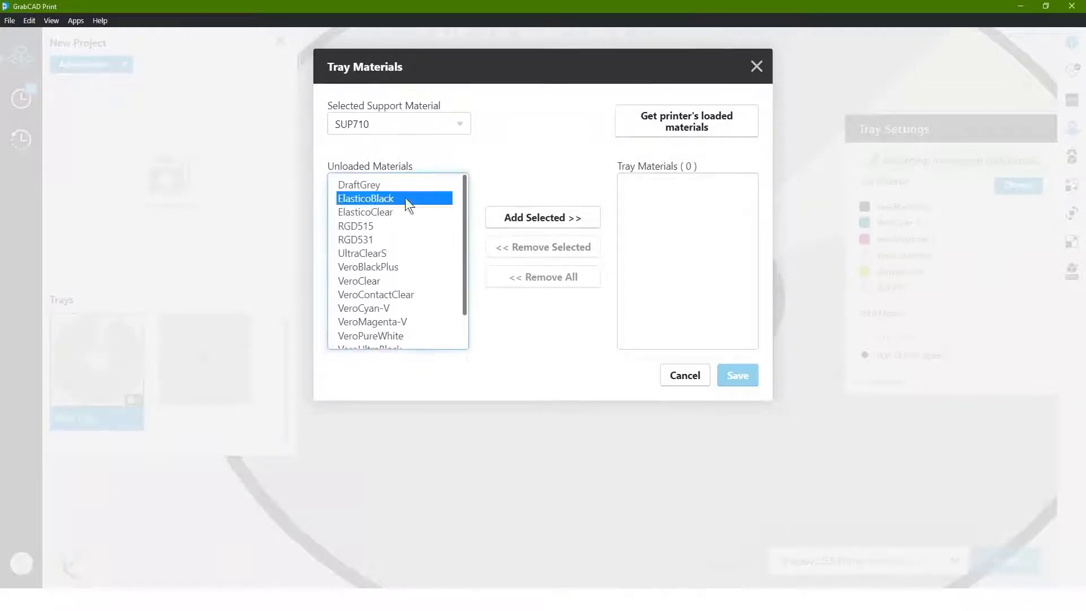
left_click(537, 221)
left_click(363, 198)
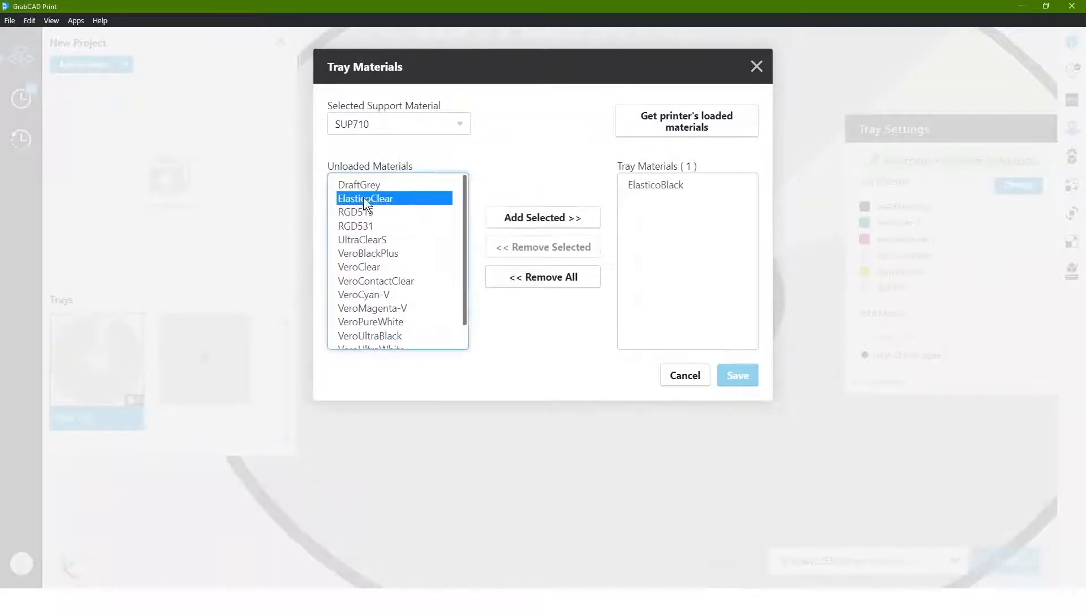
left_click(504, 218)
left_click(371, 226)
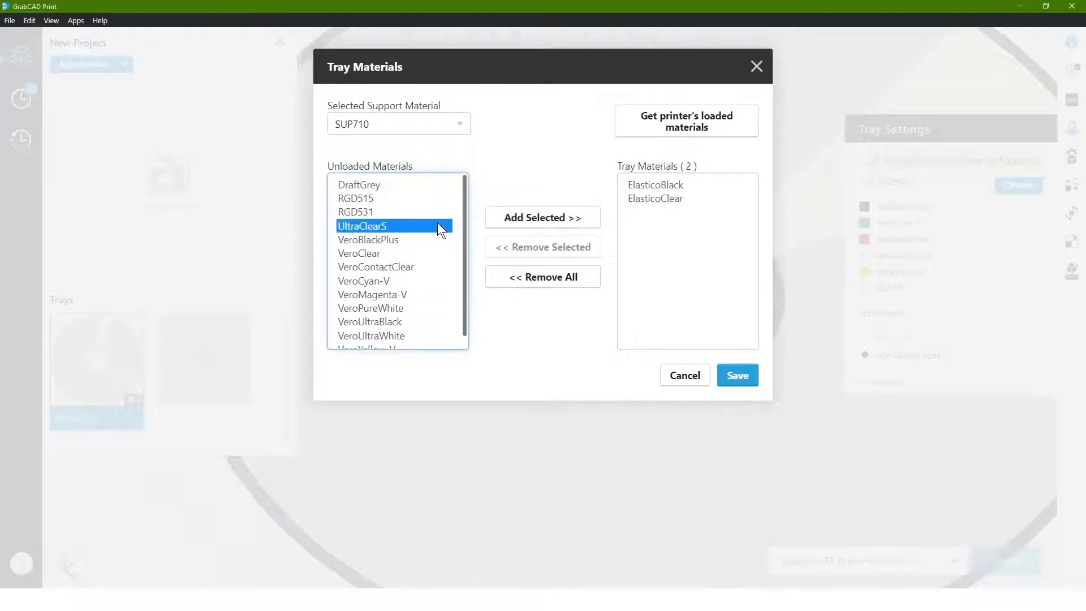
left_click(513, 219)
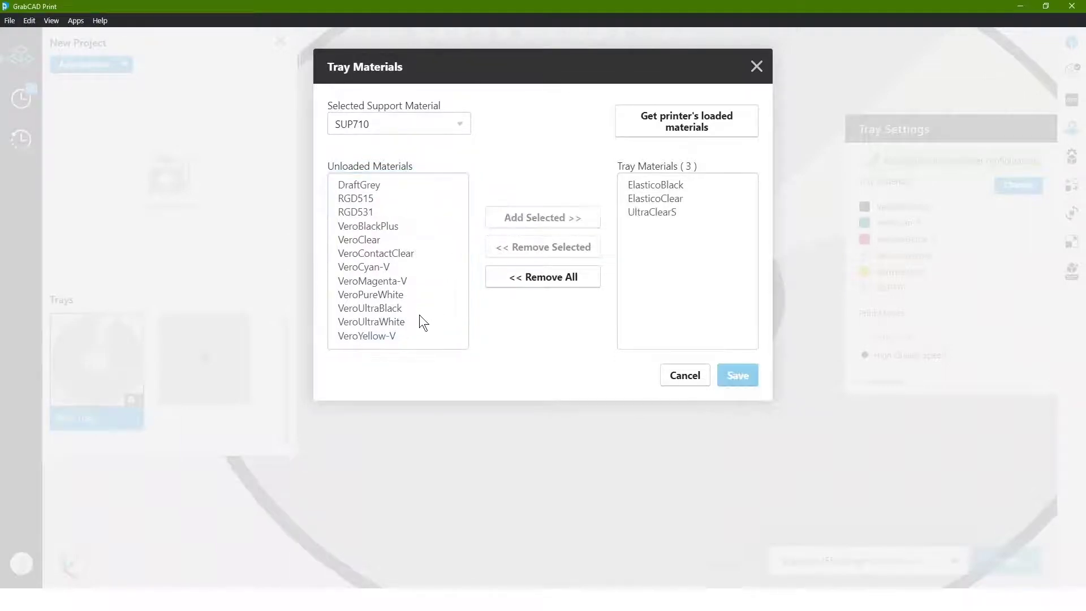
left_click(389, 310)
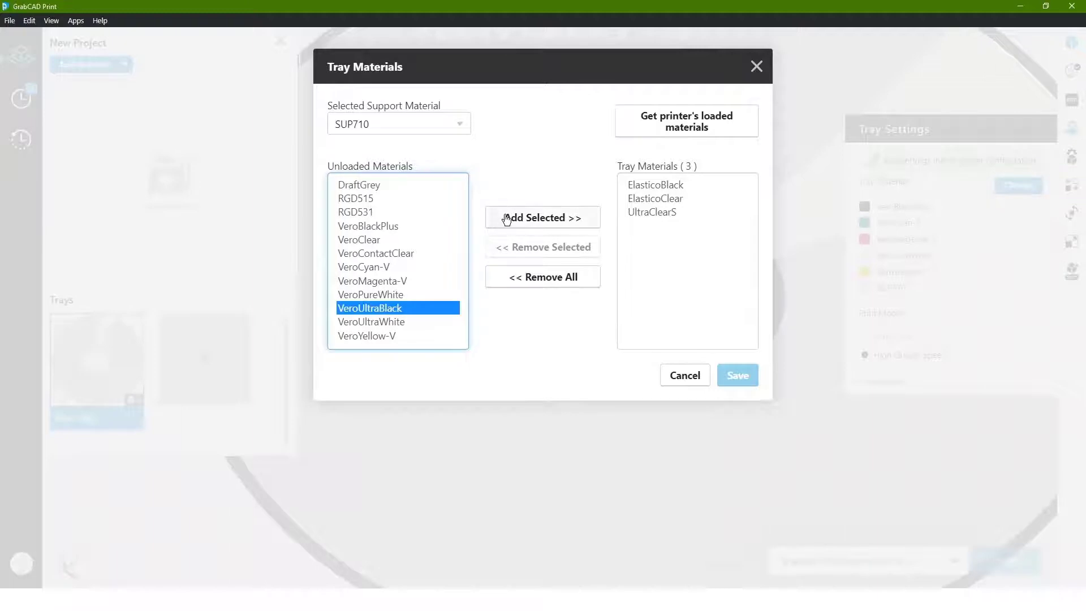
left_click(509, 217)
left_click(390, 310)
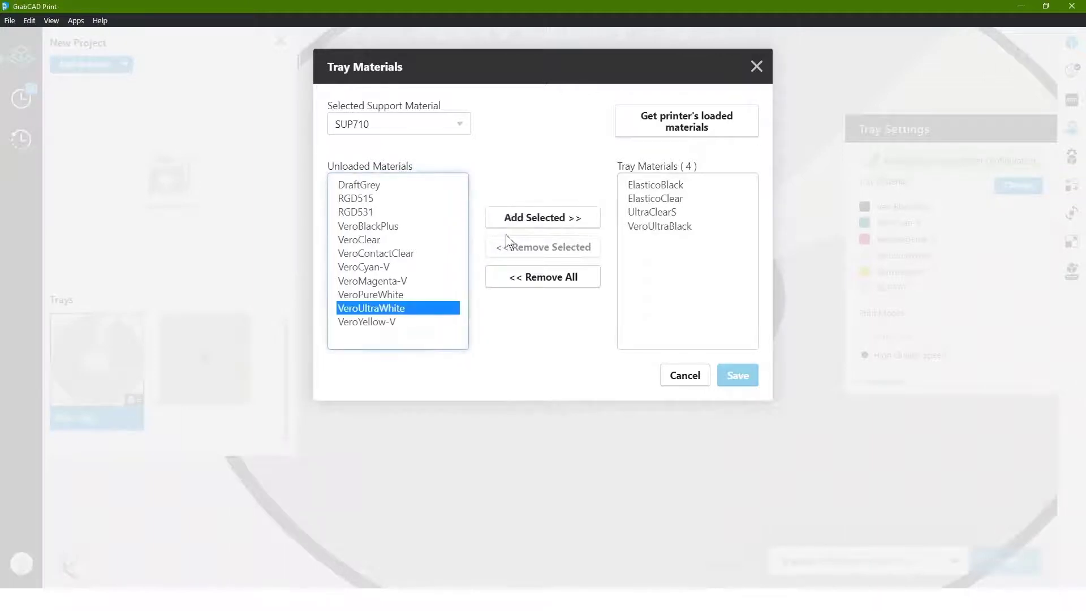
left_click(522, 223)
left_click(738, 375)
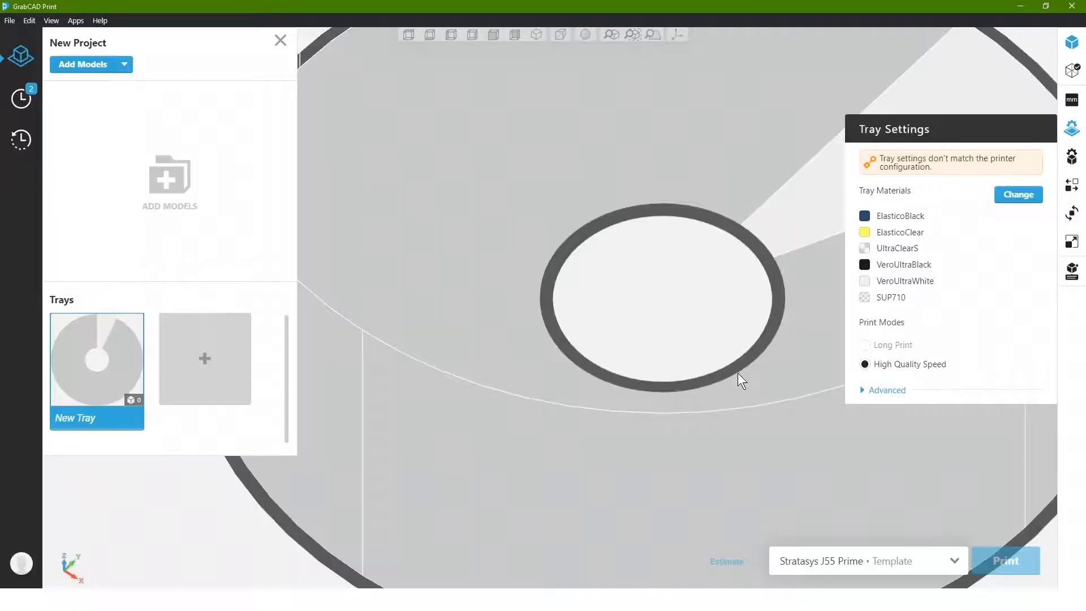
Load PolyJet Lens Example.SLDASM onto the new tray and rotate the view to inspect it.
left_click(173, 178)
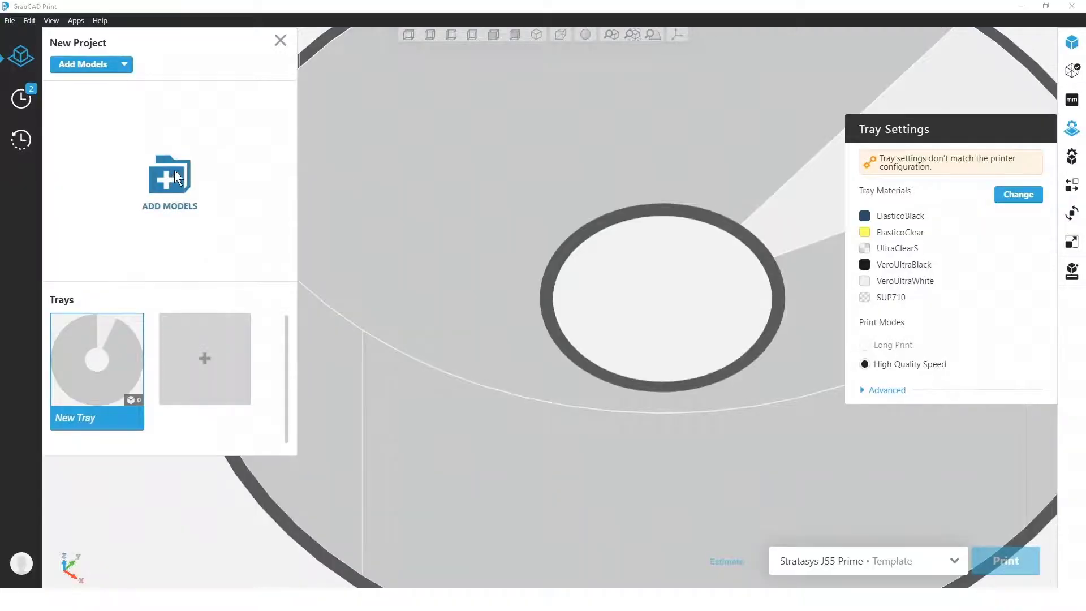
left_click(172, 96)
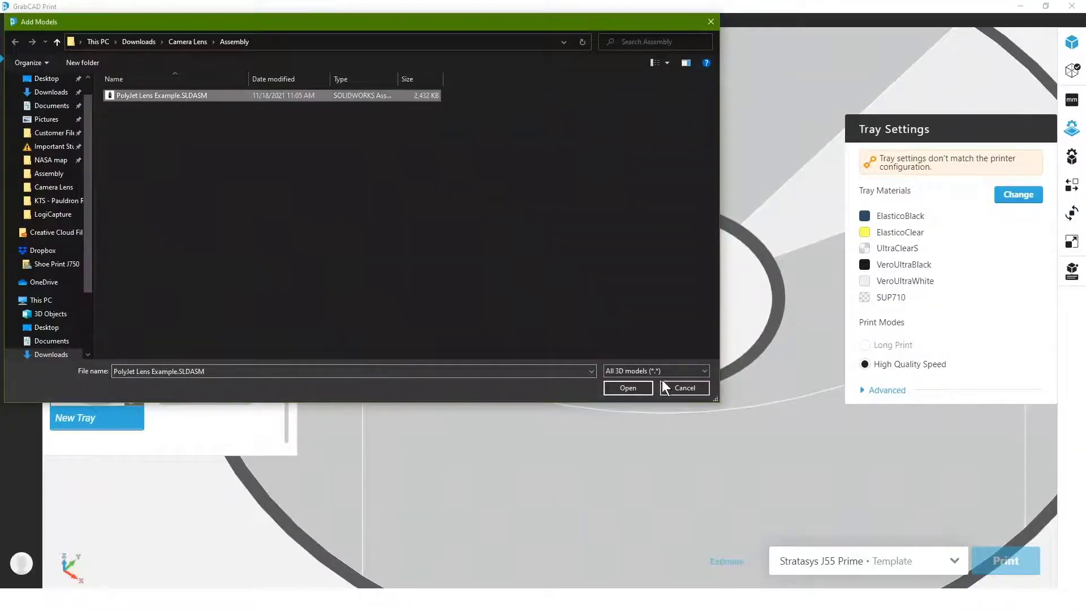
left_click(641, 389)
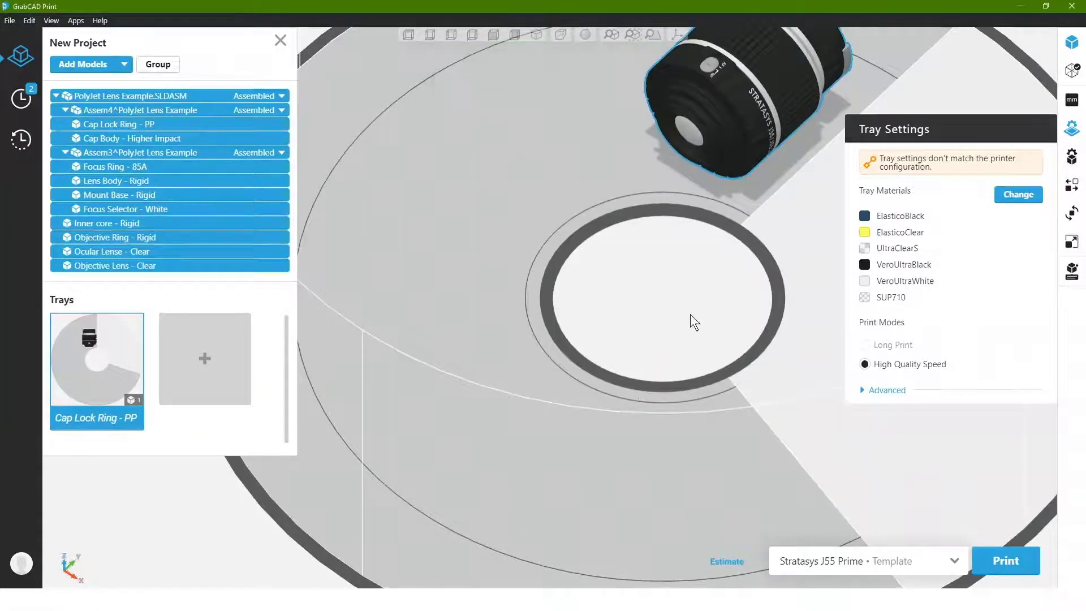
right_click_drag(713, 288, 710, 222)
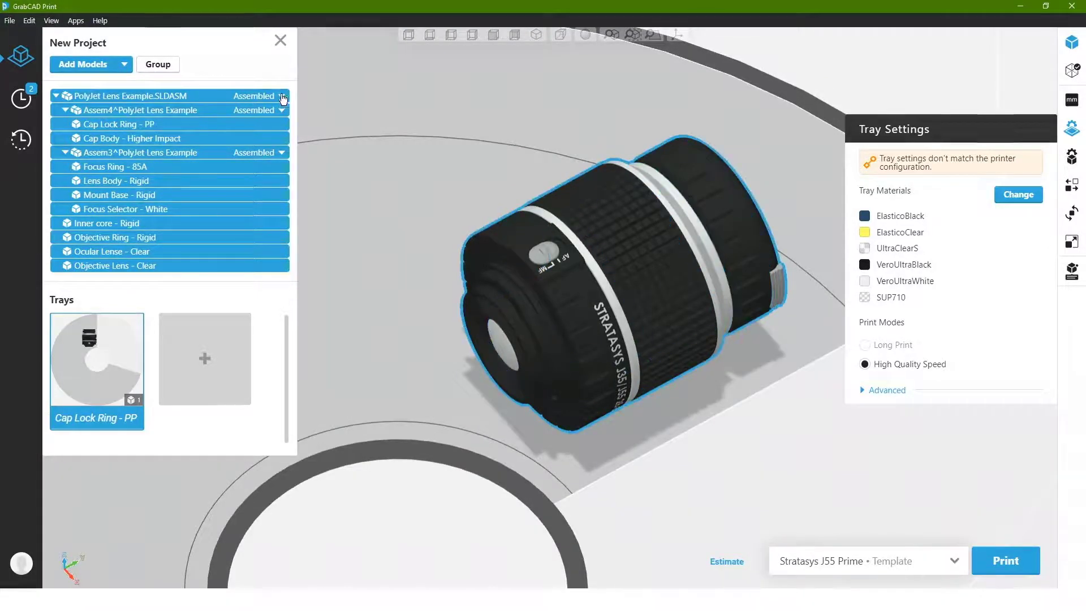
left_click(281, 110)
Disassemble the lens assembly and select both the Ocular Lense and Objective Lens.
left_click(274, 116)
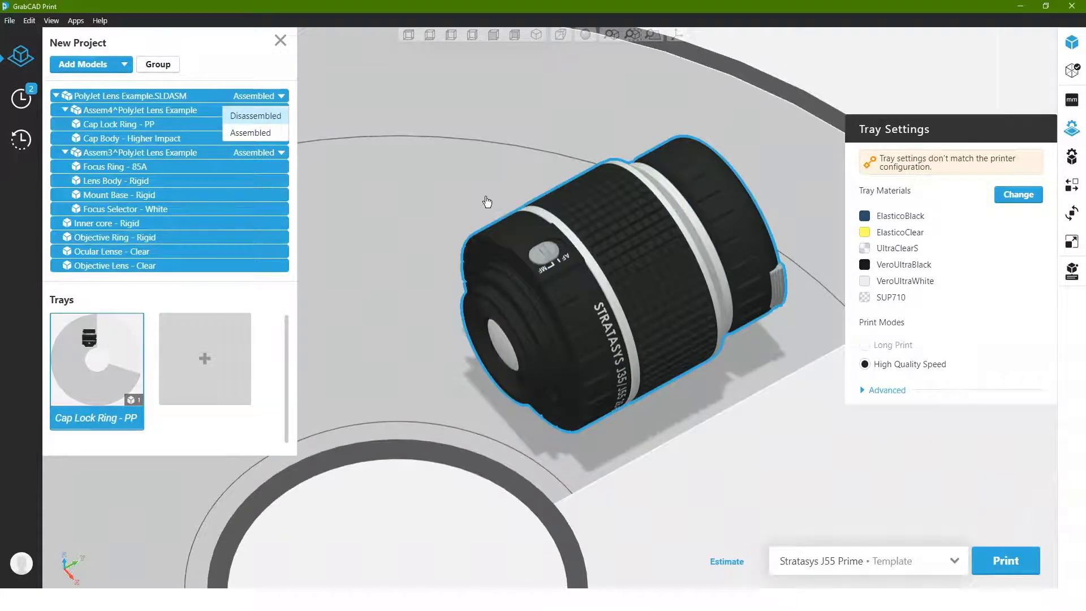
right_click_drag(460, 184, 550, 405)
left_click(550, 405)
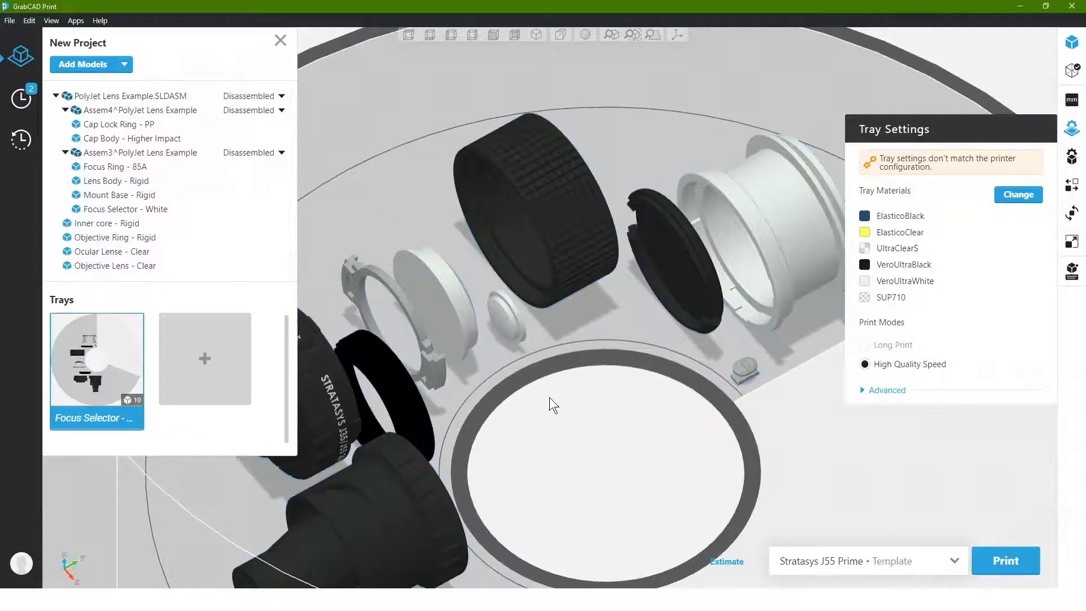
left_click(513, 328)
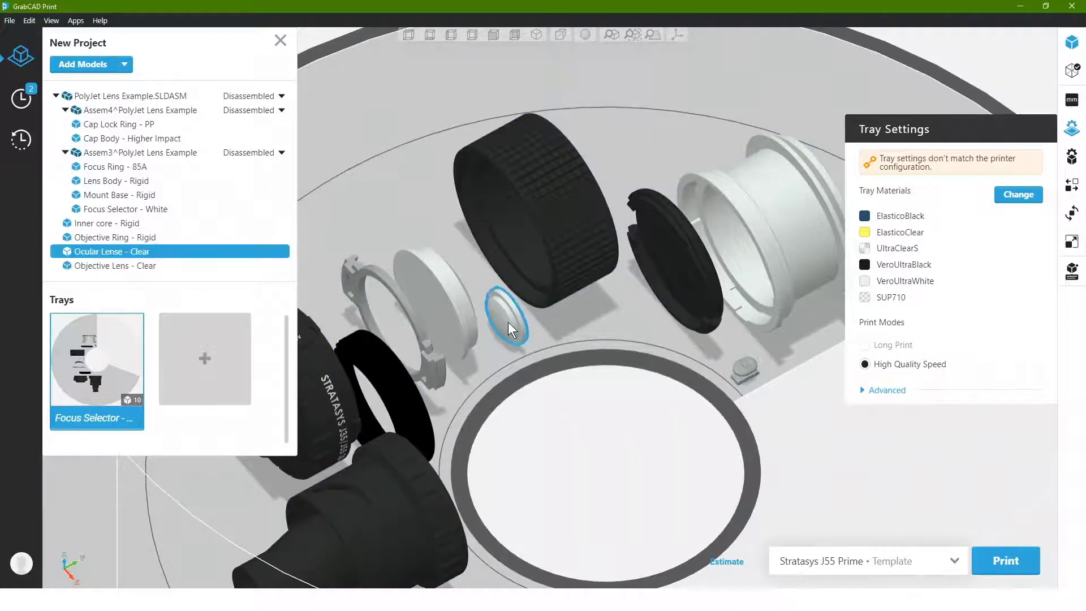
left_click(459, 324, "ctrl")
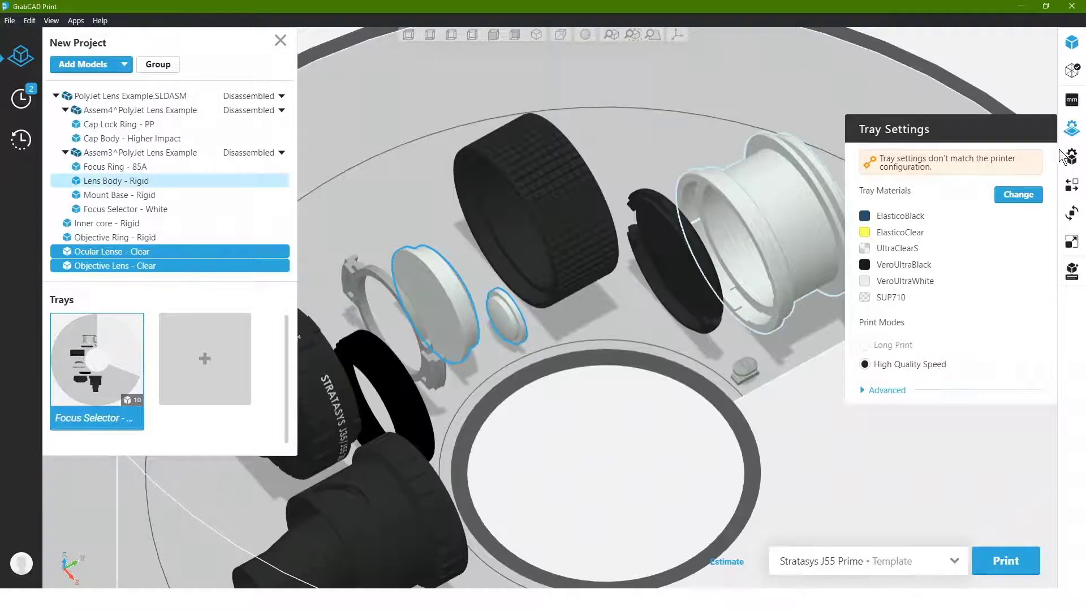
Set both lenses to 0% opacity and clear UltraClearS from Tray Materials.
left_click(1072, 157)
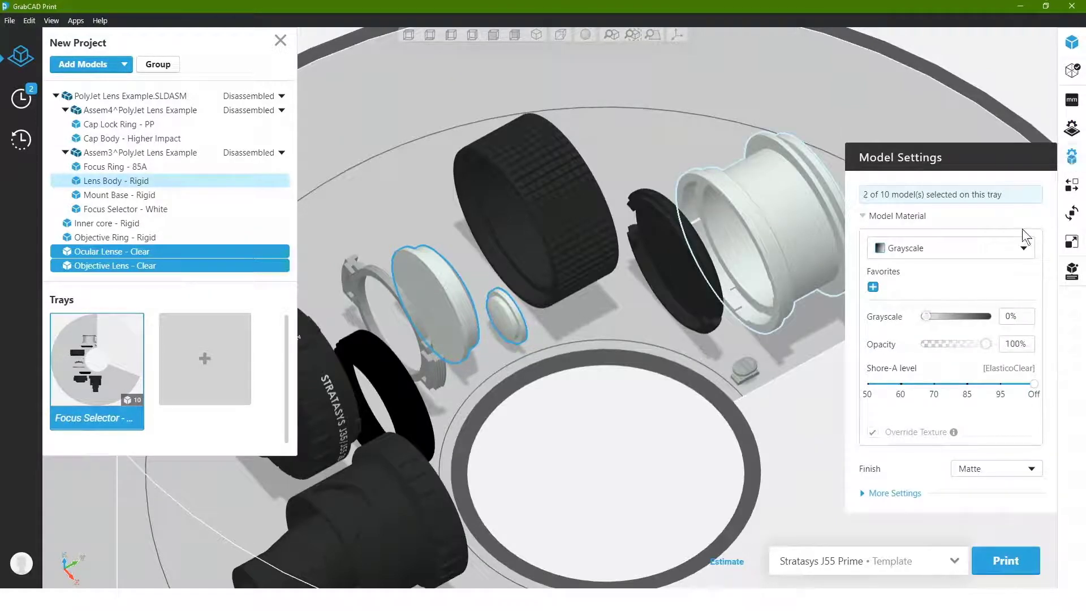
left_click_drag(979, 350, 926, 353)
left_click(961, 249)
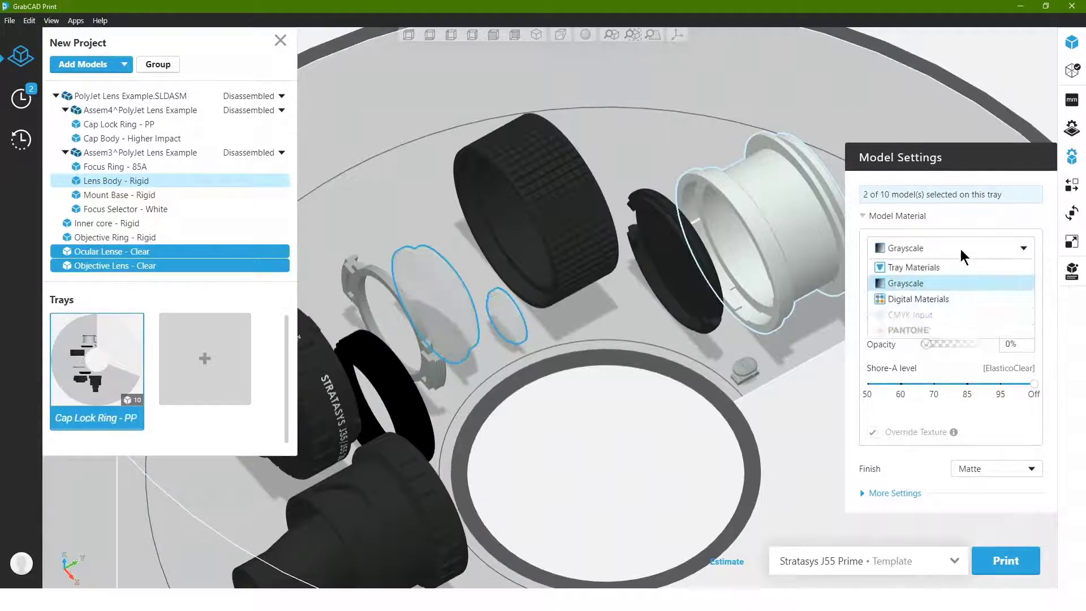
left_click(936, 267)
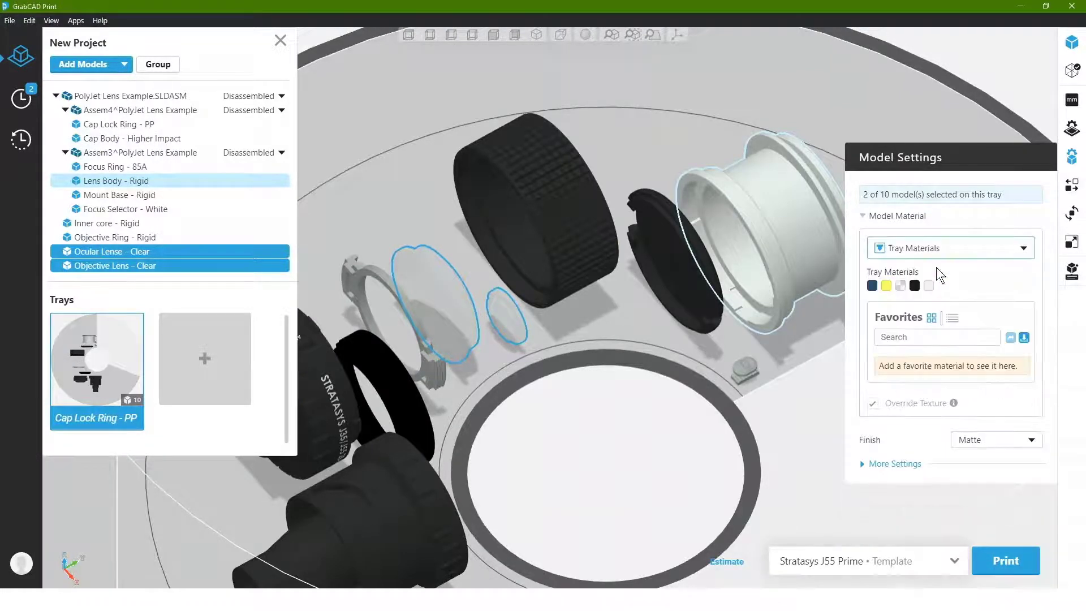
left_click(901, 287)
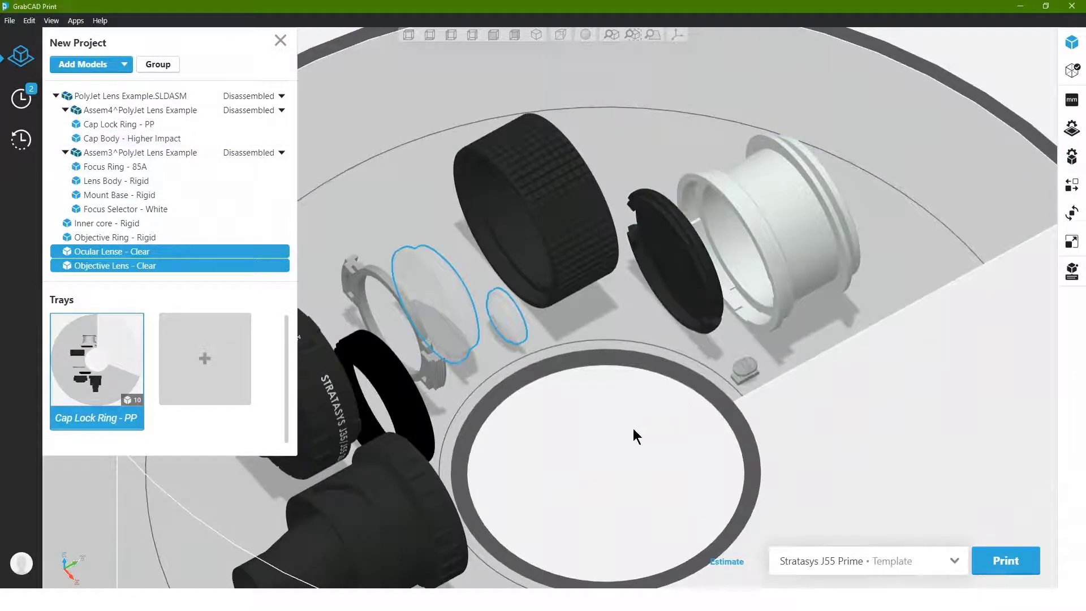
middle_click_drag(634, 429, 756, 374)
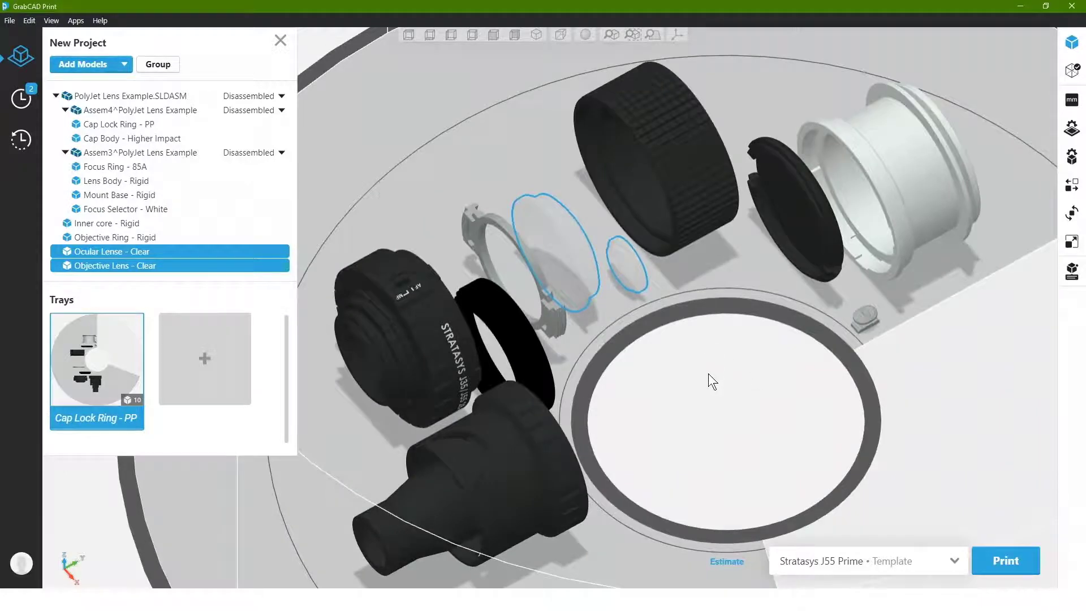
Select the Focus Ring and preview Shore-A 95, 70, 85 and 95 before returning it to Off.
left_click(687, 182)
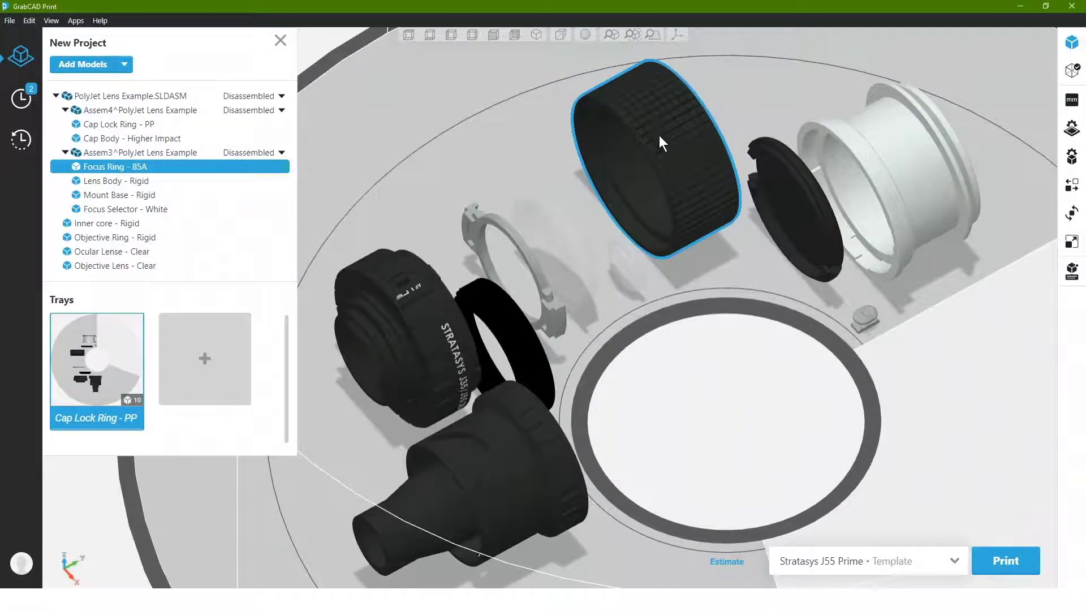
left_click(1072, 158)
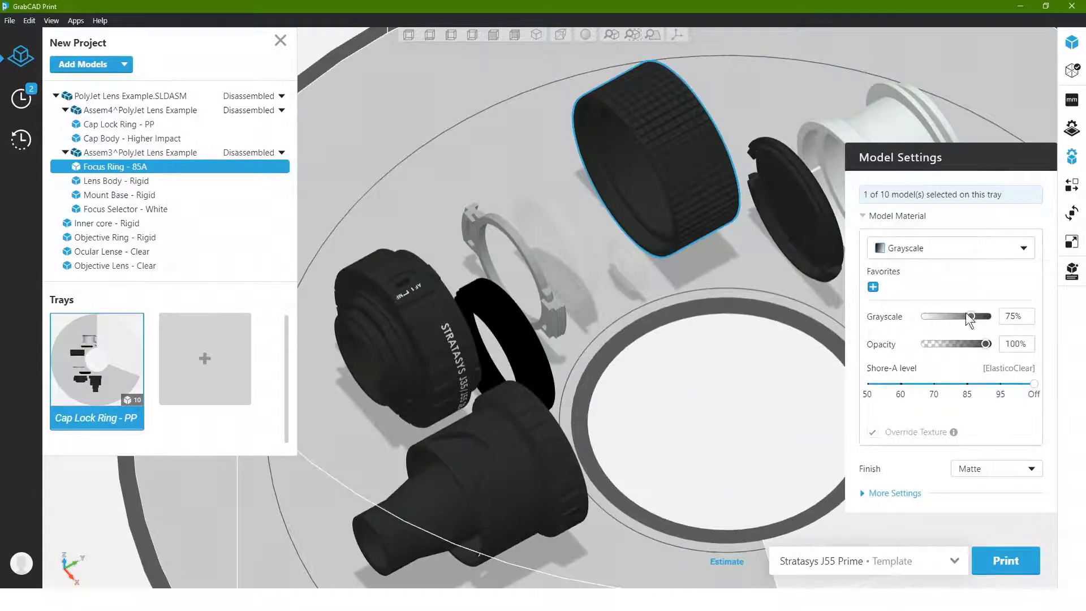
left_click_drag(1034, 385, 970, 390)
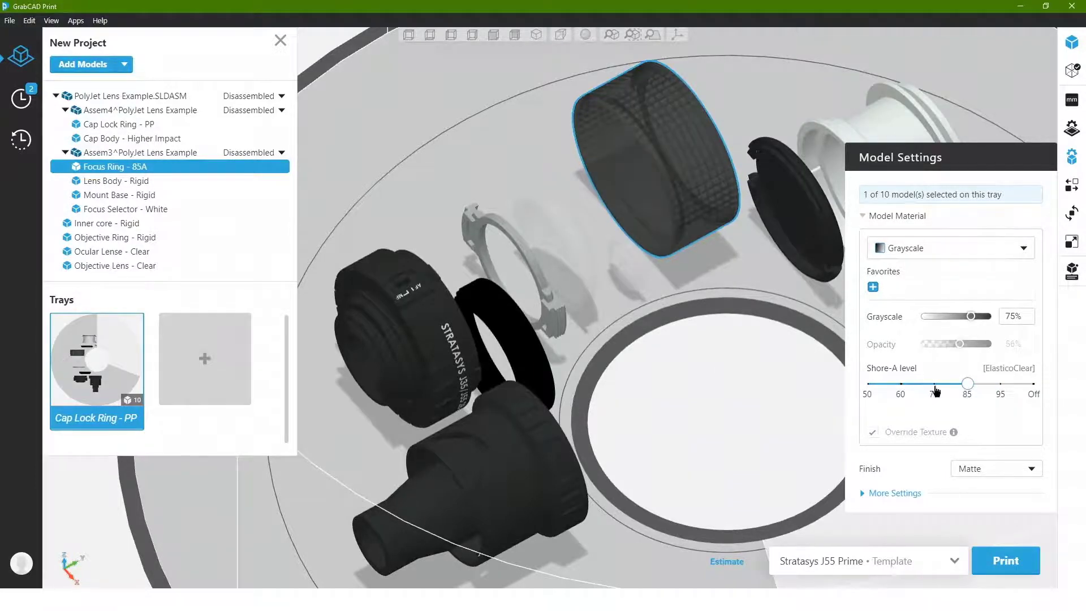
left_click(937, 390)
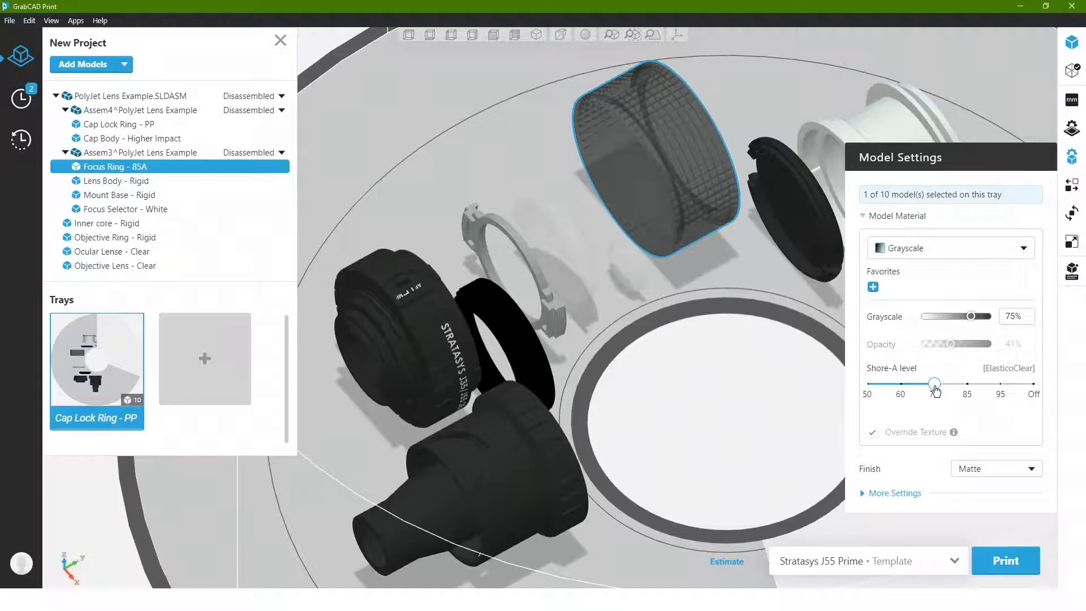
left_click(968, 389)
left_click(1002, 389)
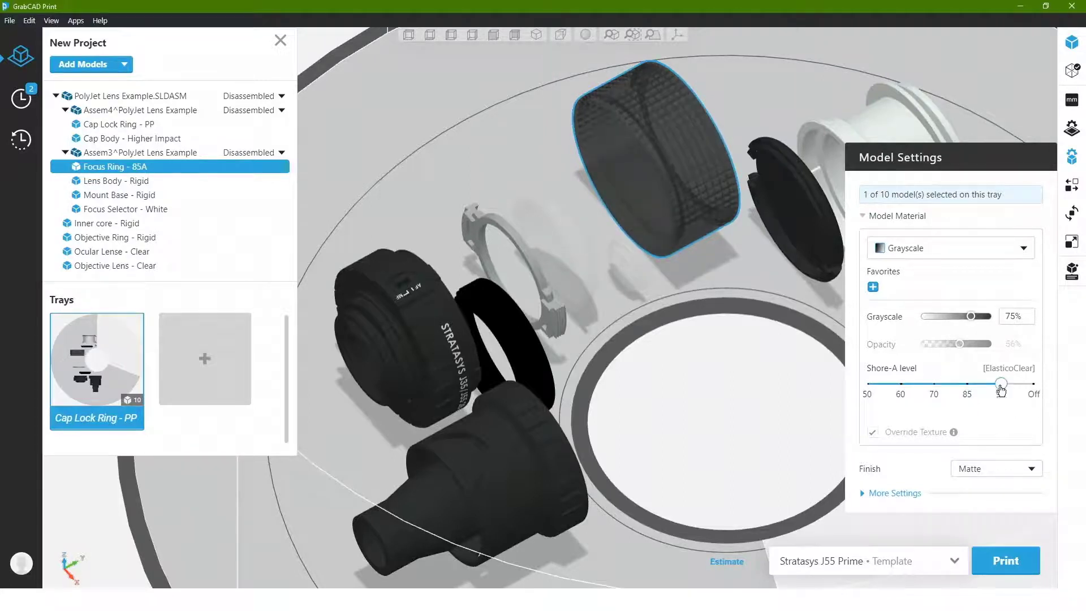
left_click(1035, 391)
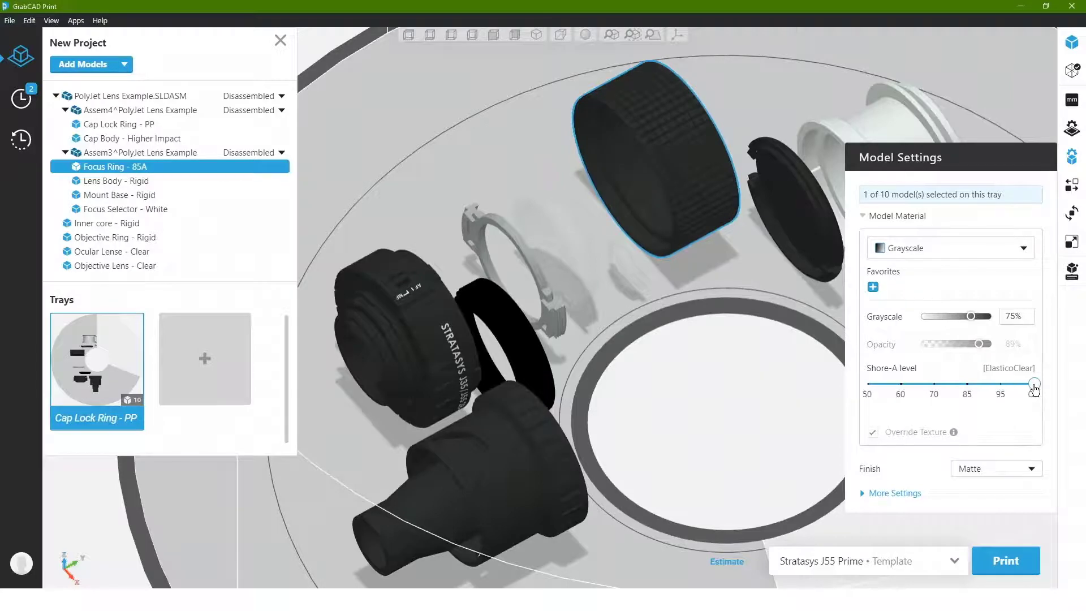
left_click(952, 247)
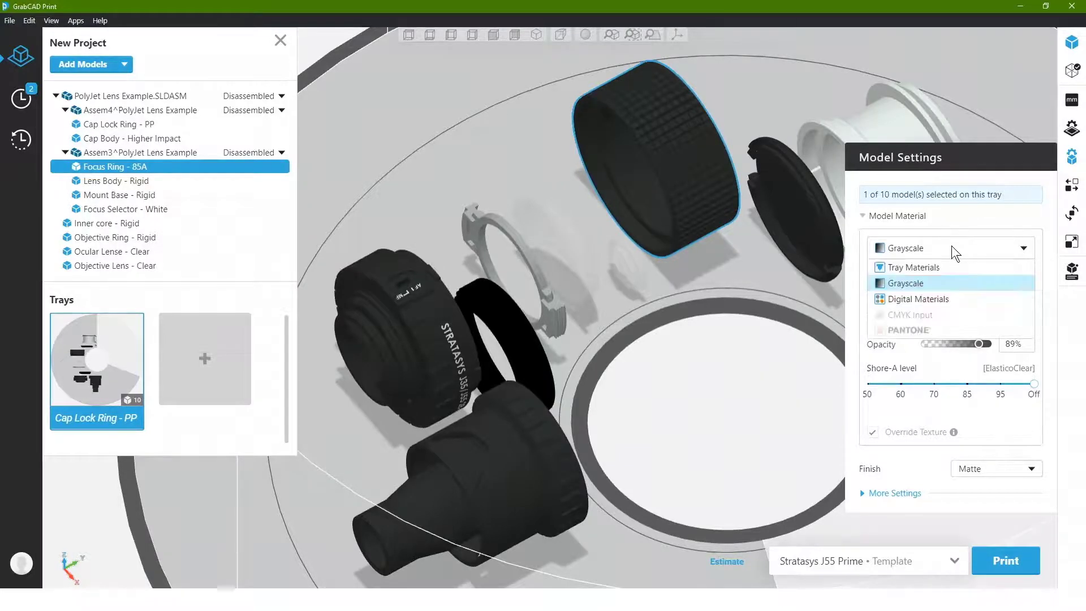
Give the Focus Ring the black-based FLXA2170-DM digital material at Shore-A 70.
left_click(924, 304)
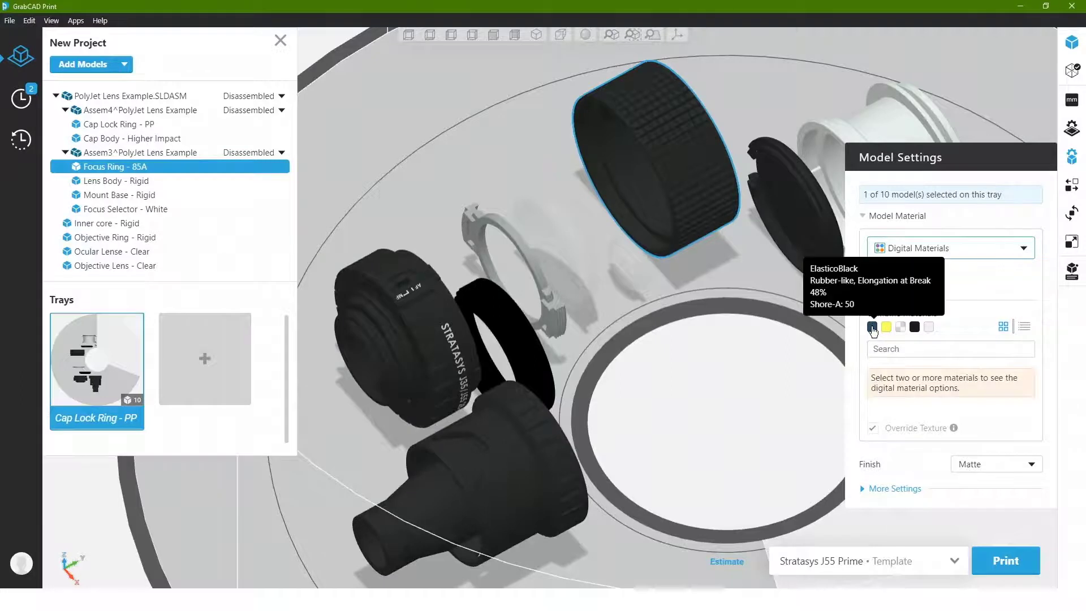
left_click(915, 328)
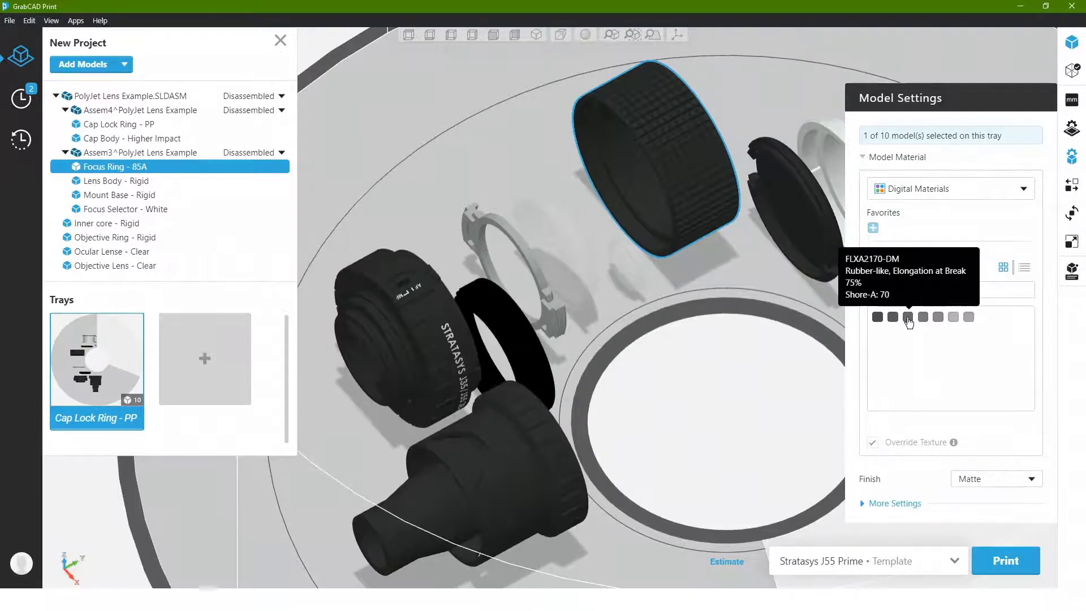
left_click(908, 318)
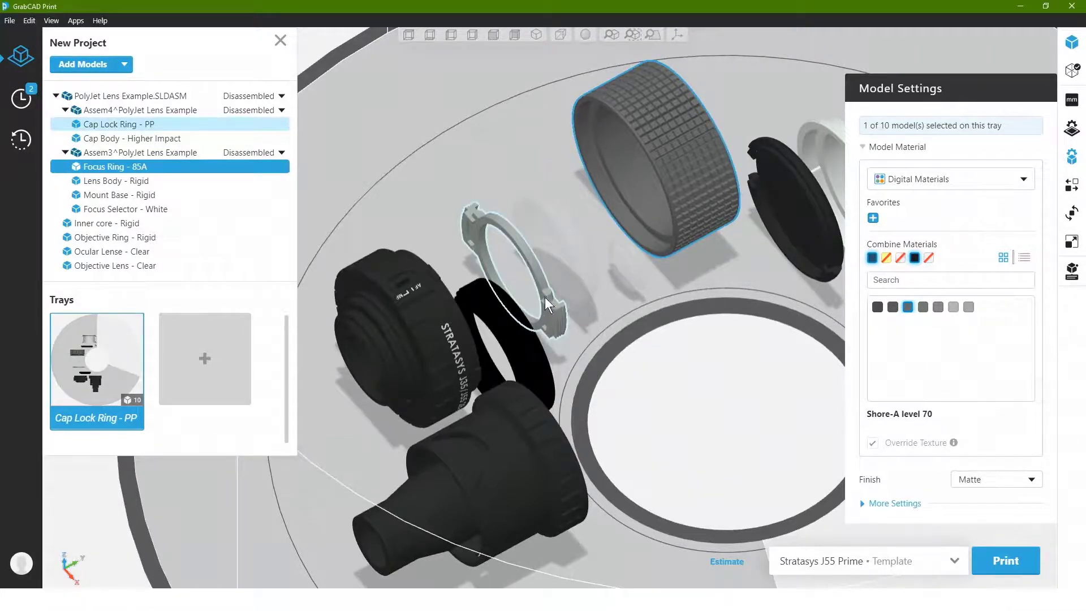
Make the Cap Lock Ring a grey RGDA8530-DM digital blend of VeroUltraWhite and ElasticoBlack.
left_click(548, 314)
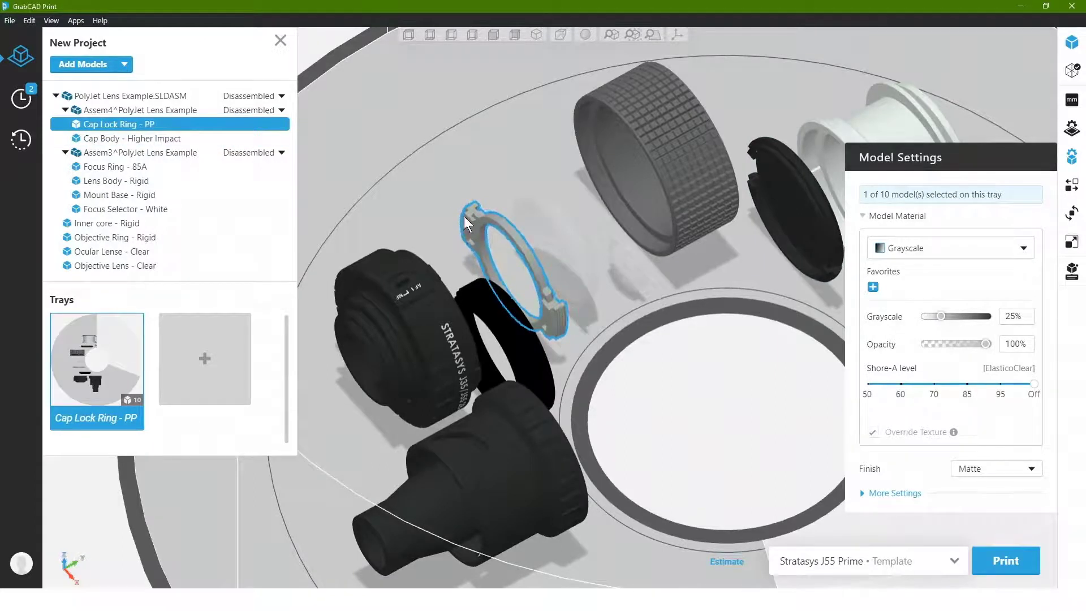
left_click(1001, 250)
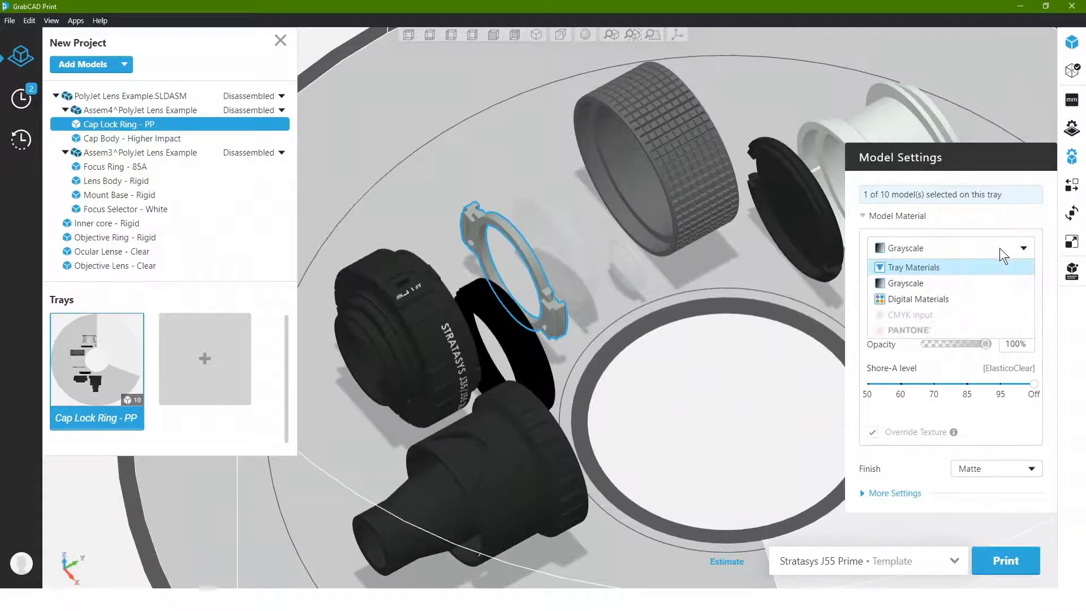
left_click(941, 305)
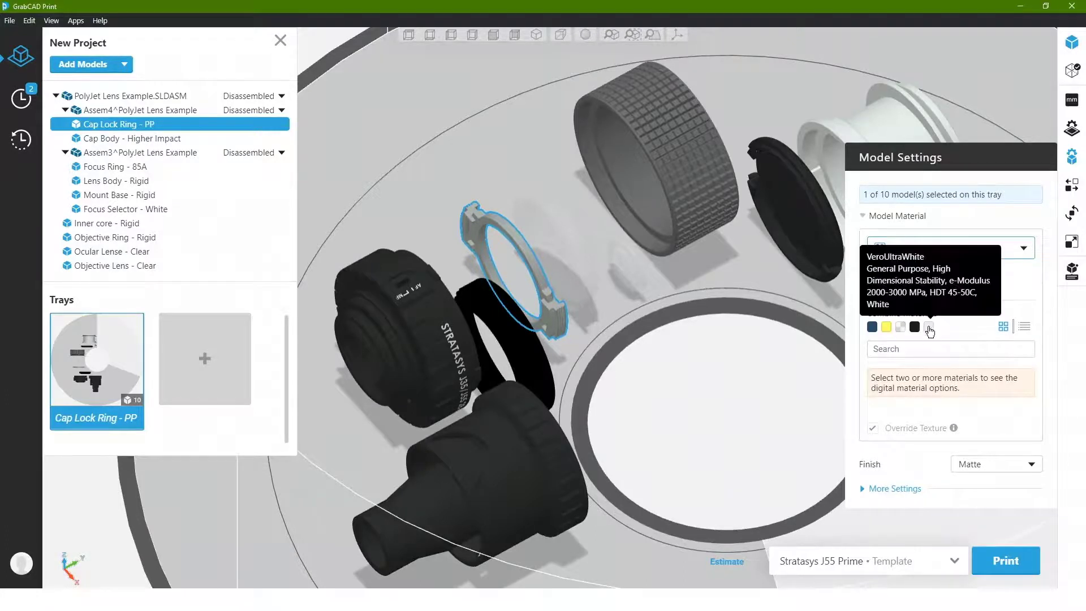
left_click(929, 328)
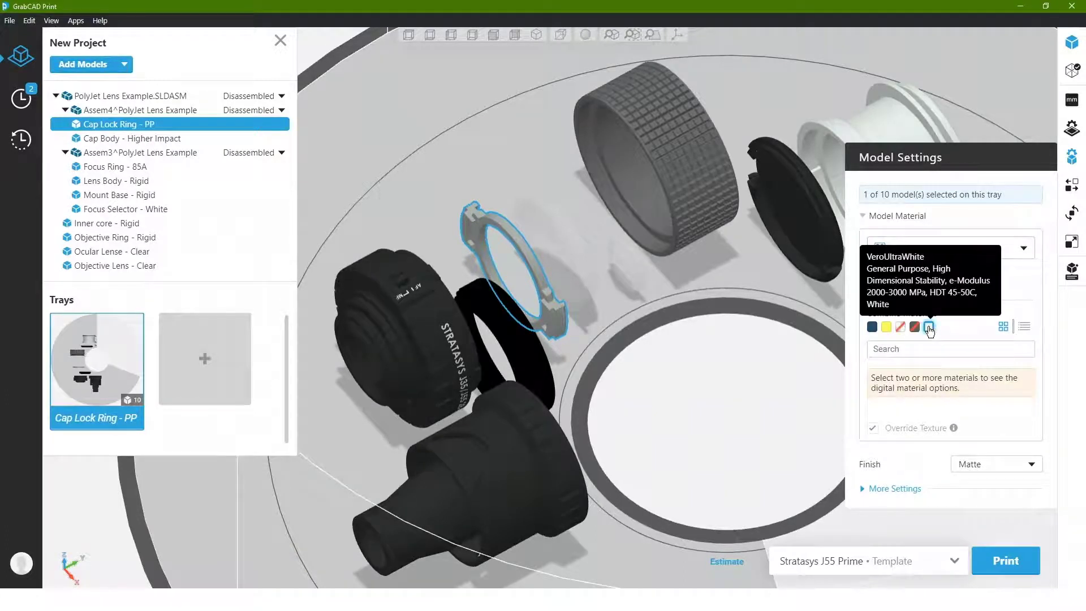
left_click(873, 328)
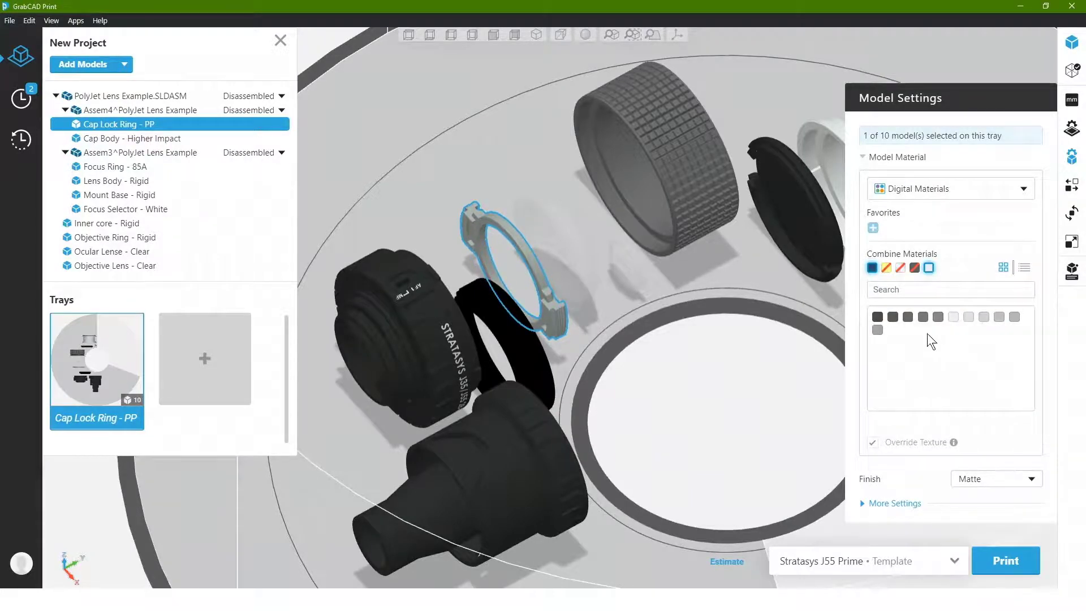
left_click(879, 334)
mouse_move(660, 344)
right_mouse_down()
mouse_move(673, 338)
mouse_move(643, 345)
mouse_move(745, 338)
mouse_move(677, 344)
right_mouse_up()
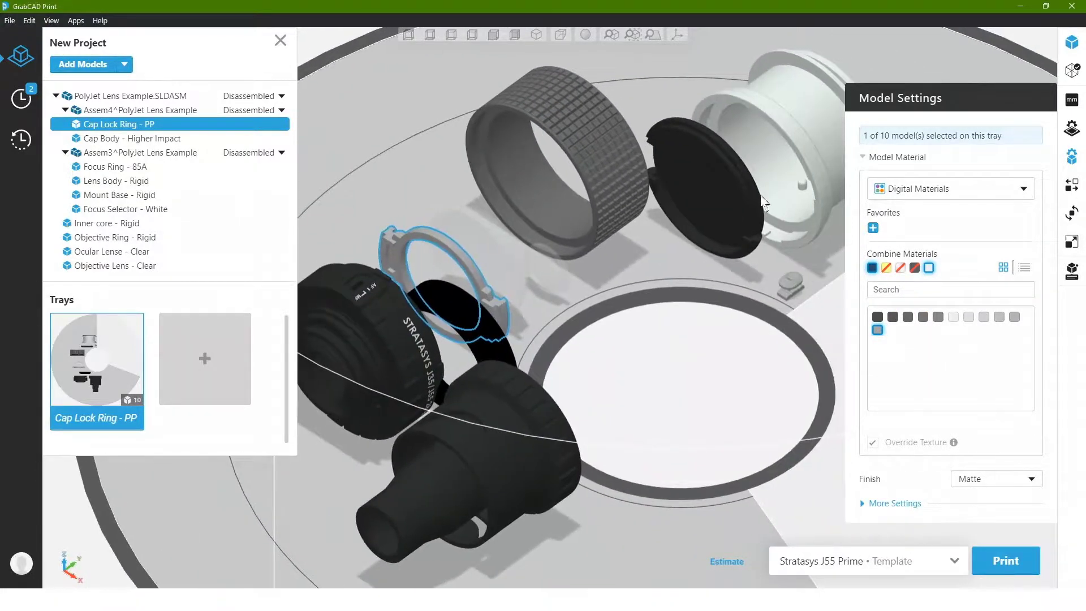
Make the Lens Body translucent grey at 46% grayscale and 40% opacity.
left_click(811, 128)
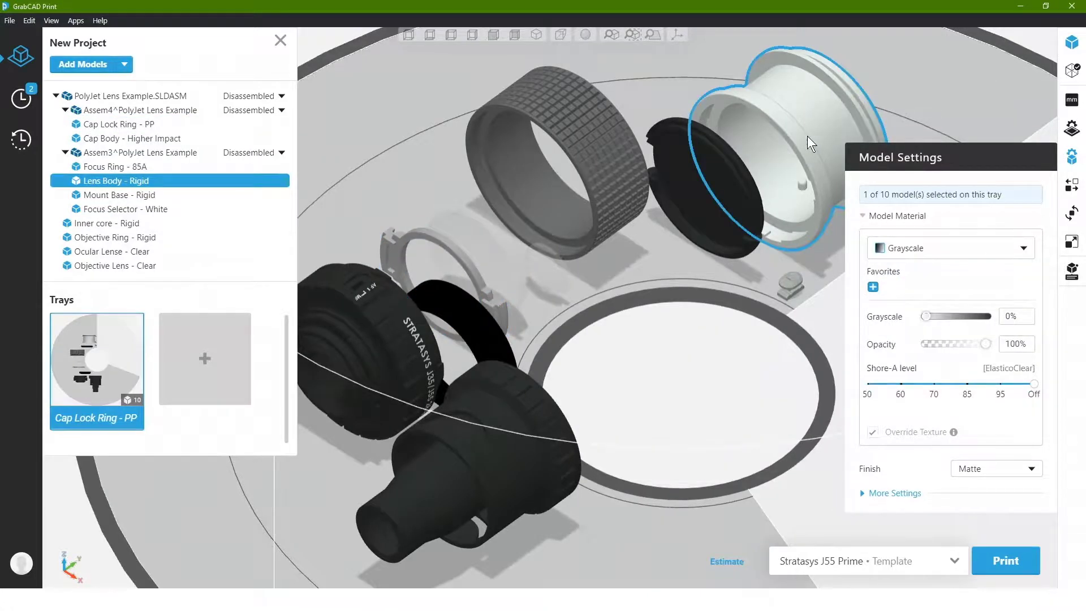
left_click_drag(925, 315, 952, 346)
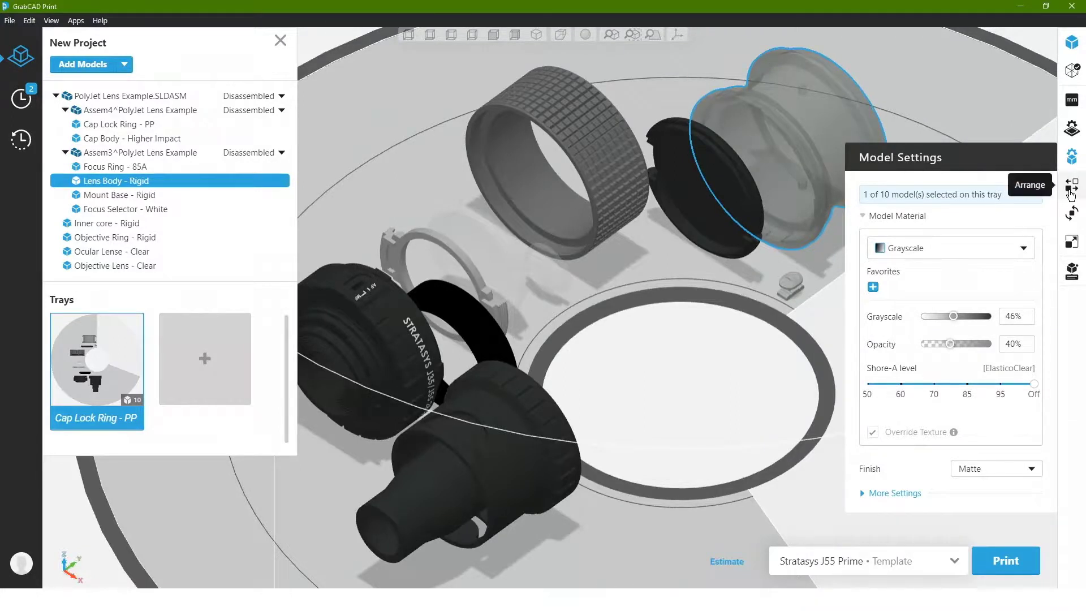
Switch the Assem3 and Assem4 sub-assemblies from Disassembled to Assembled.
left_click(279, 152)
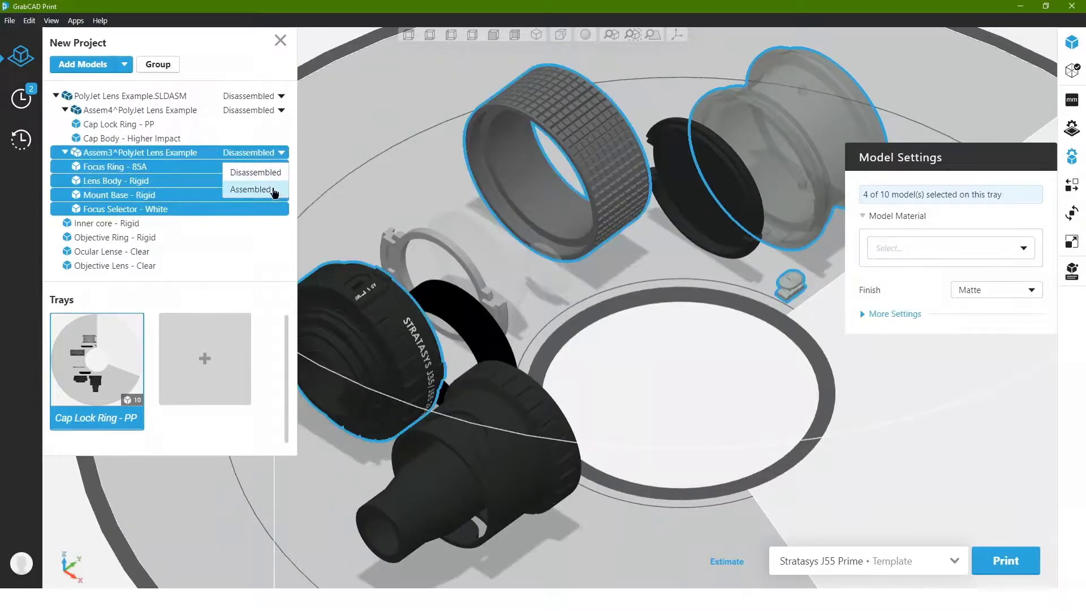
left_click(264, 173)
left_click(281, 110)
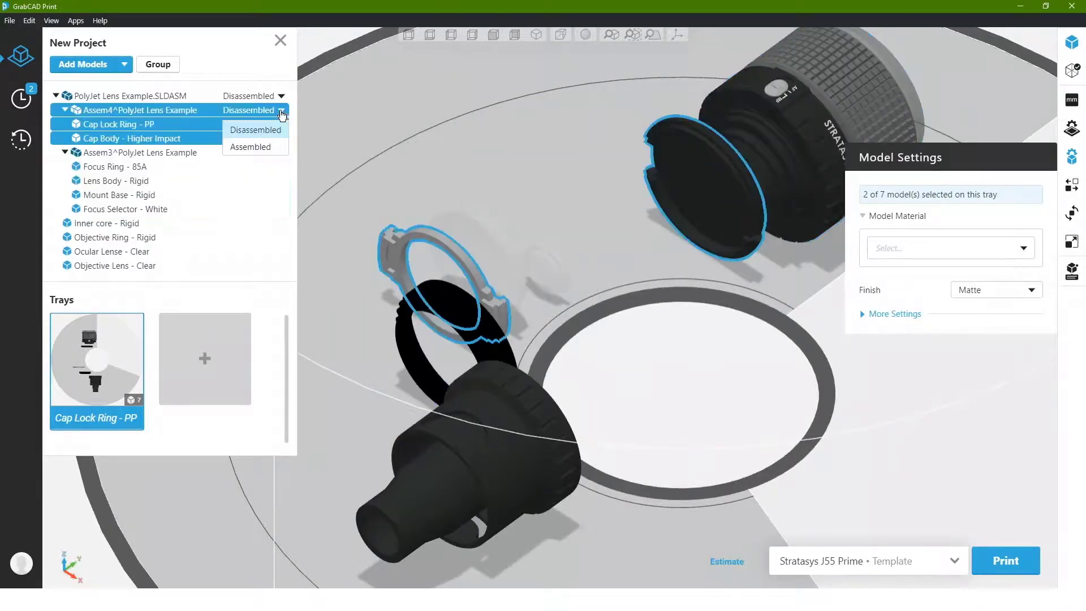
left_click(271, 147)
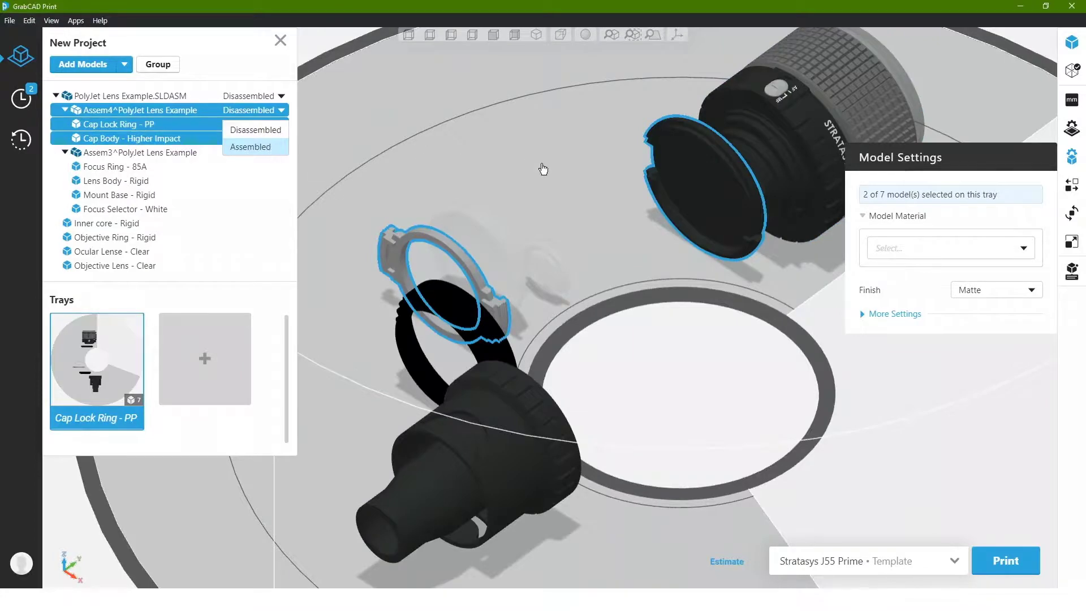
Auto-arrange the six remaining models on the tray.
middle_click_drag(572, 179, 548, 221)
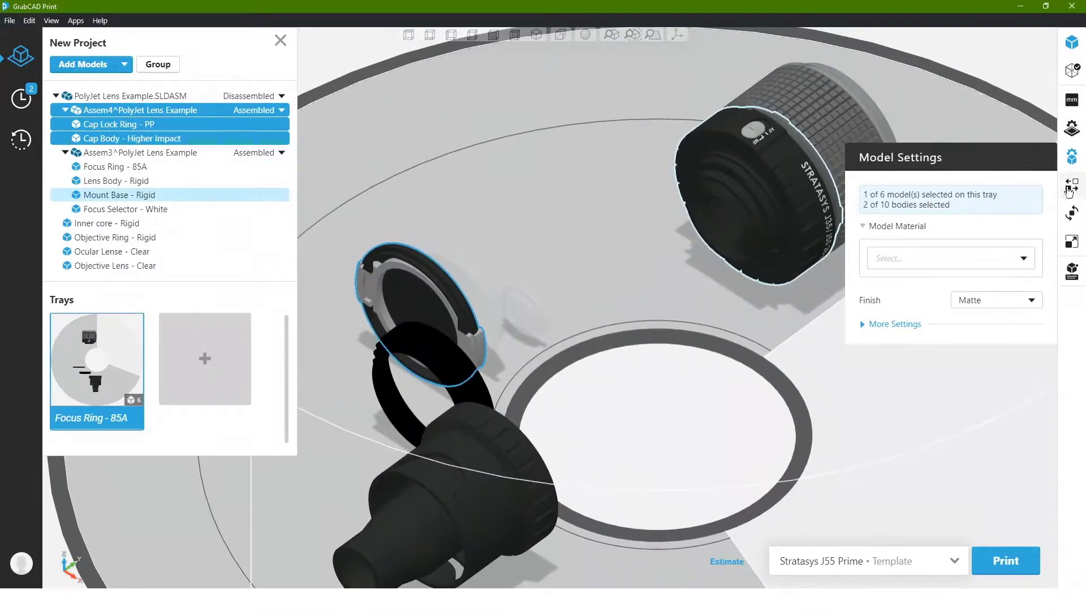
left_click(1072, 185)
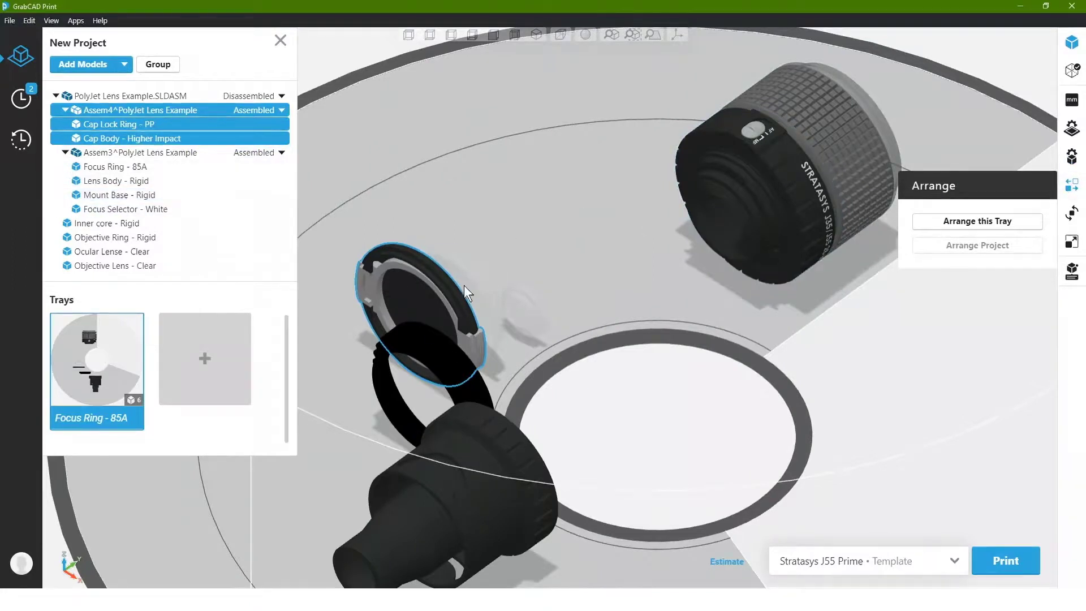
left_click(985, 223)
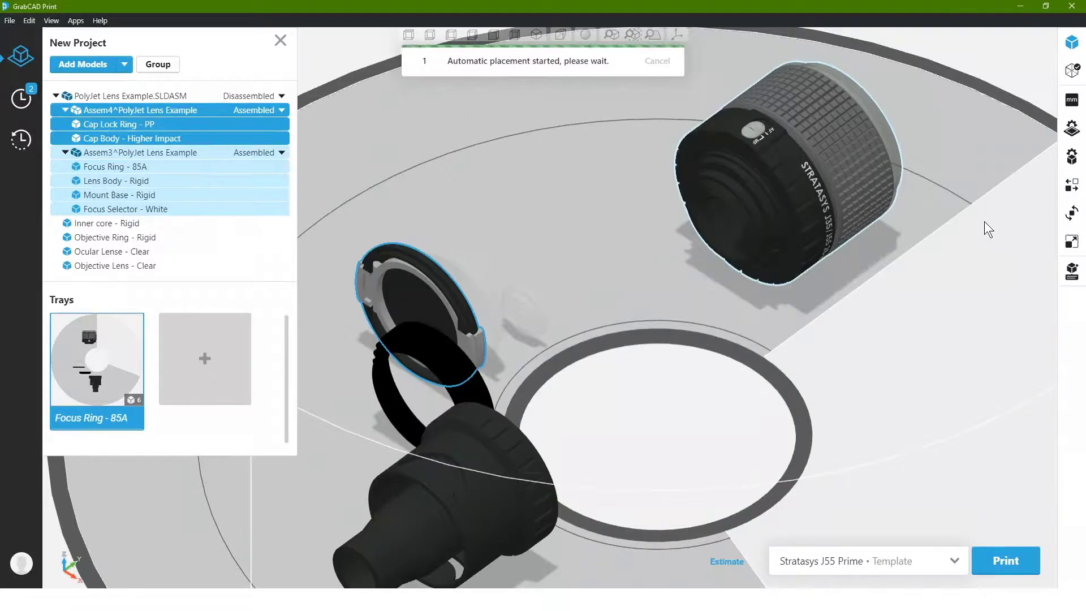